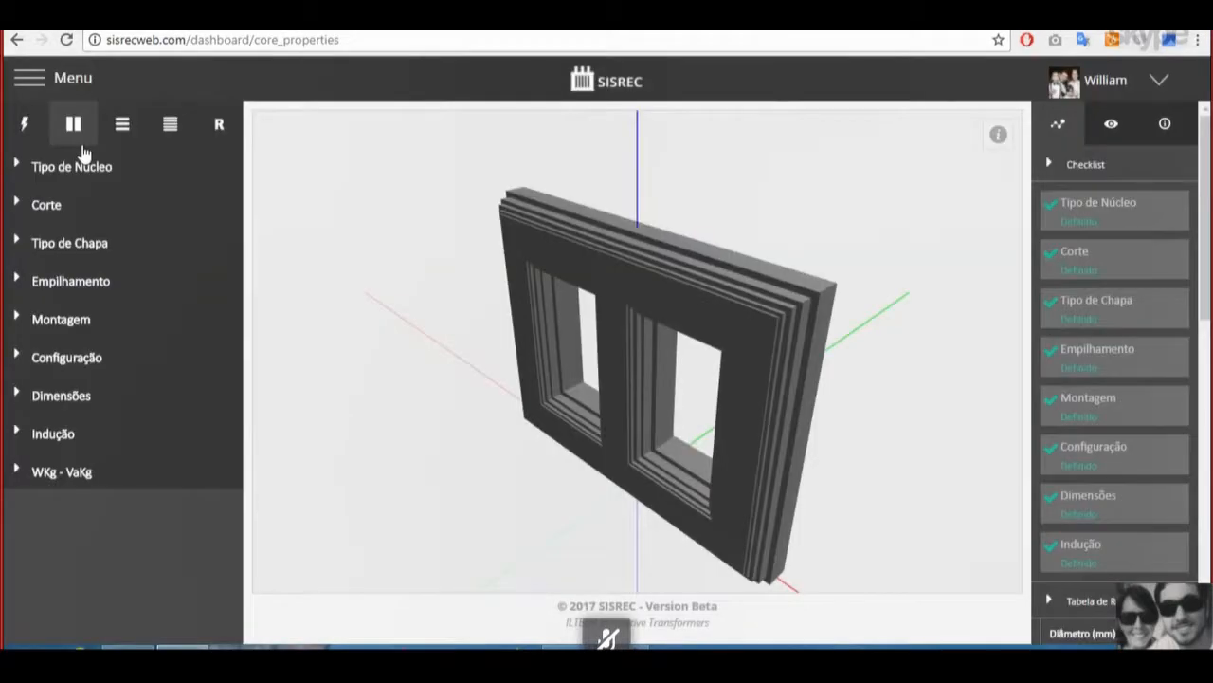
Step: Review the core types offered under Tipo de Núcleo and inspect the stacked core model
left_click(82, 163)
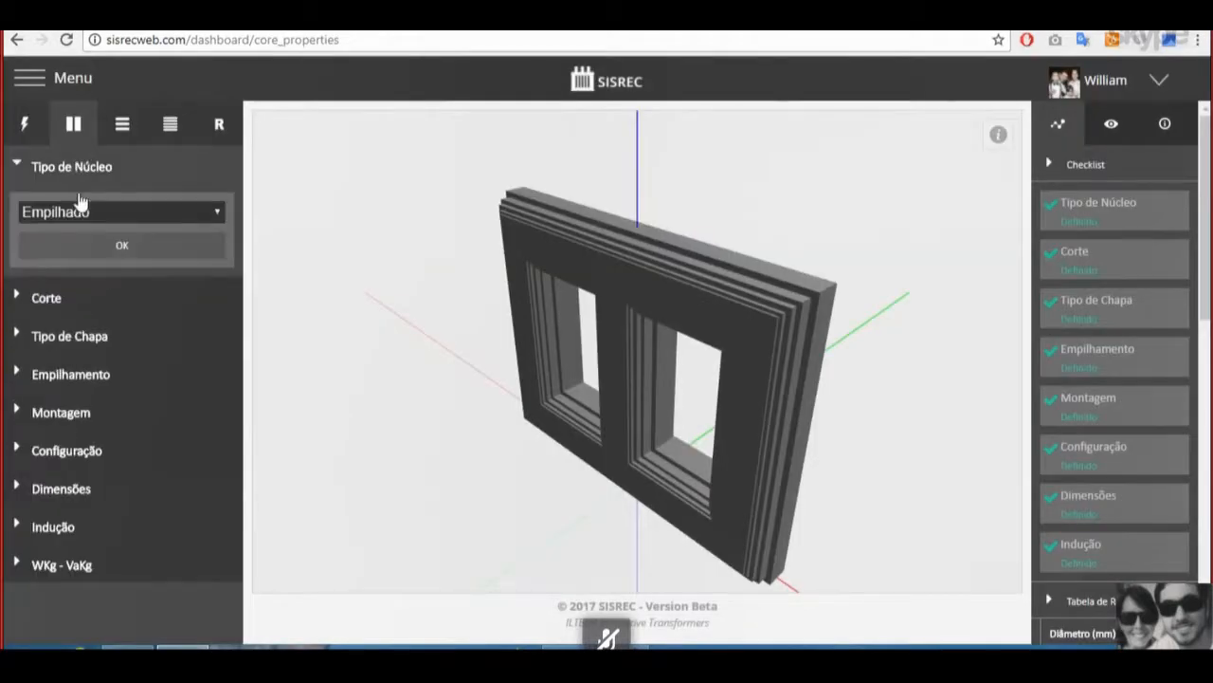
left_click(83, 213)
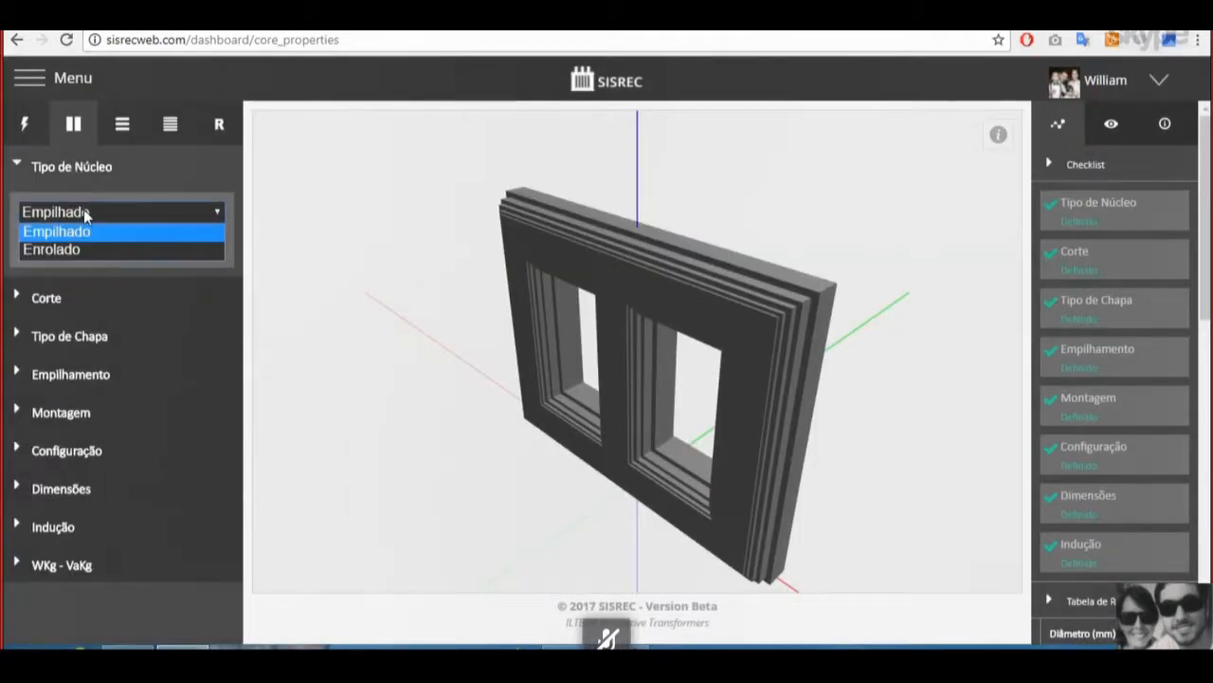
left_click(84, 210)
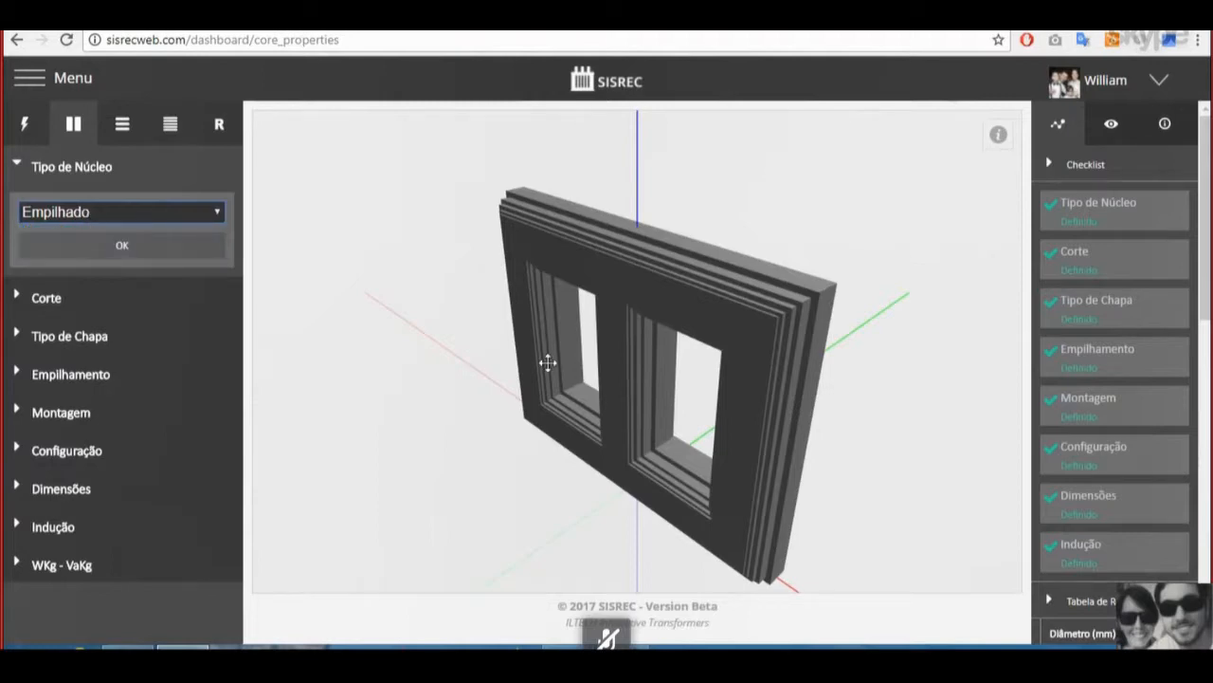
mouse_move(548, 362)
left_mouse_down()
mouse_move(617, 359)
mouse_move(574, 377)
mouse_move(569, 365)
left_mouse_up()
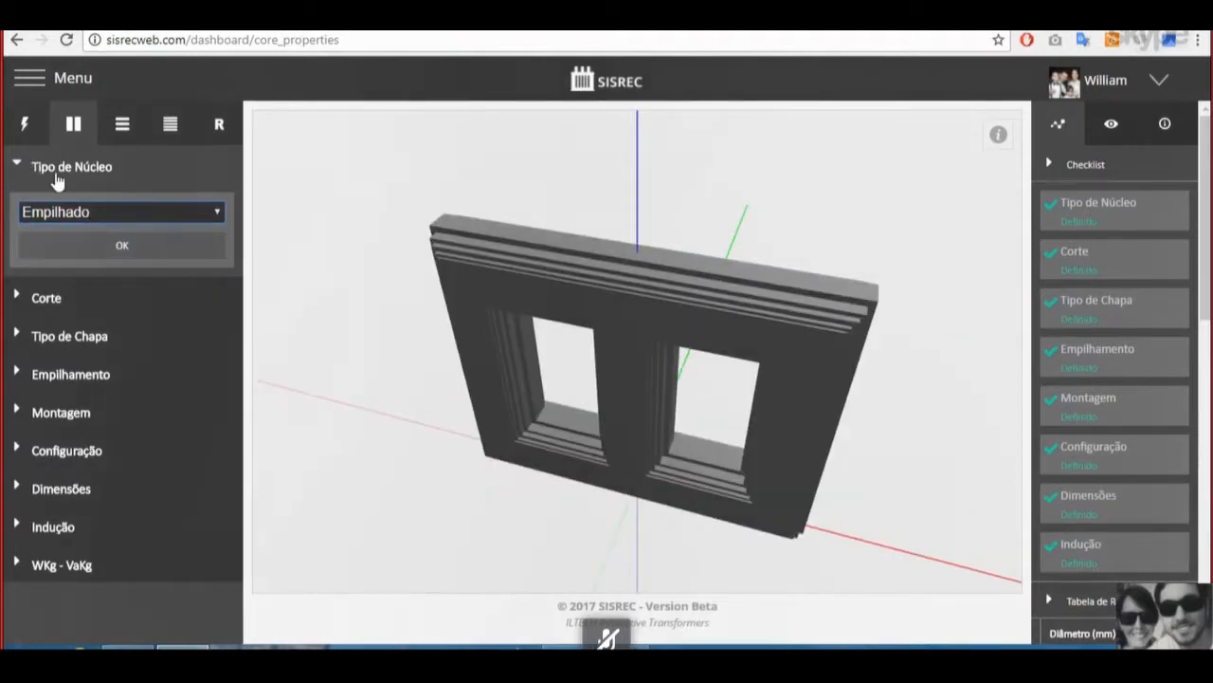
left_click(57, 174)
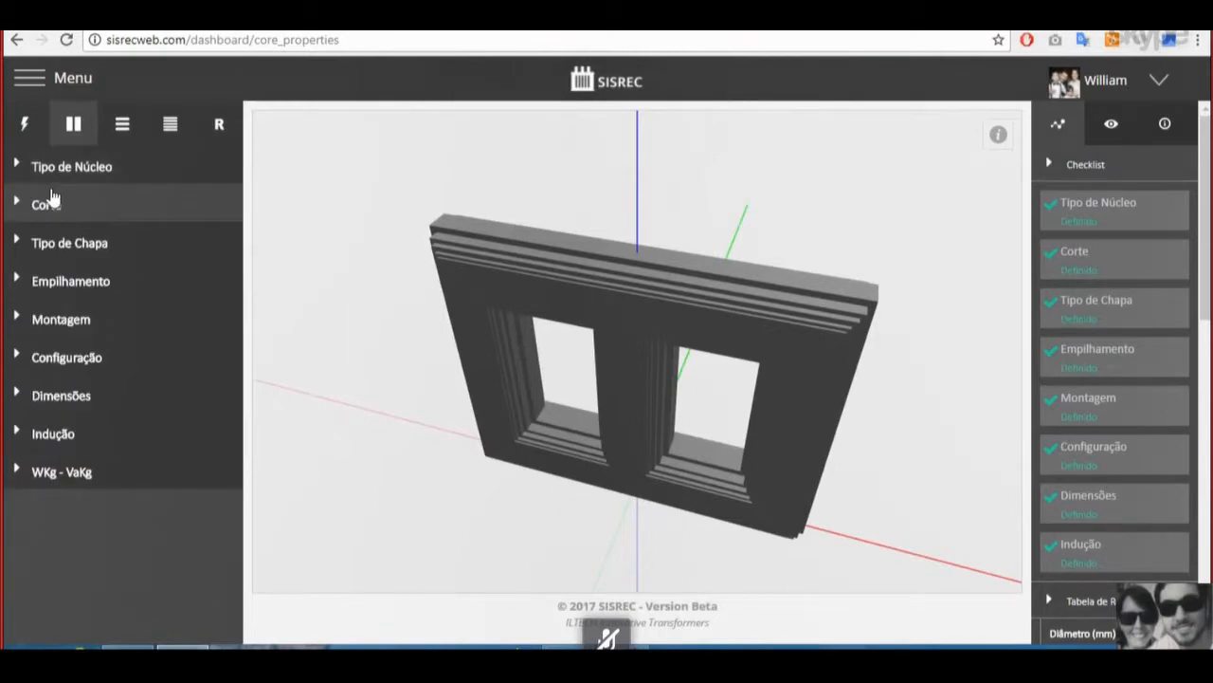
Step: Review the cut types offered under Corte and examine the 45° joints on the core model up close
left_click(47, 202)
left_click(79, 248)
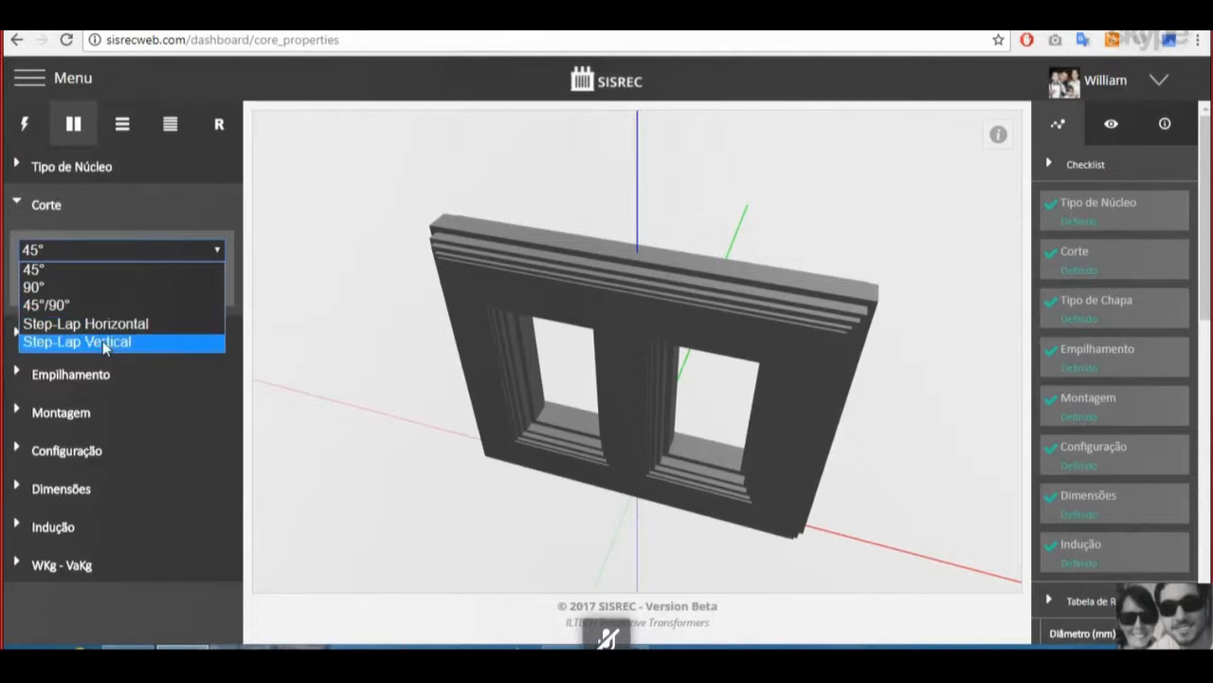
left_click_drag(500, 354, 606, 271)
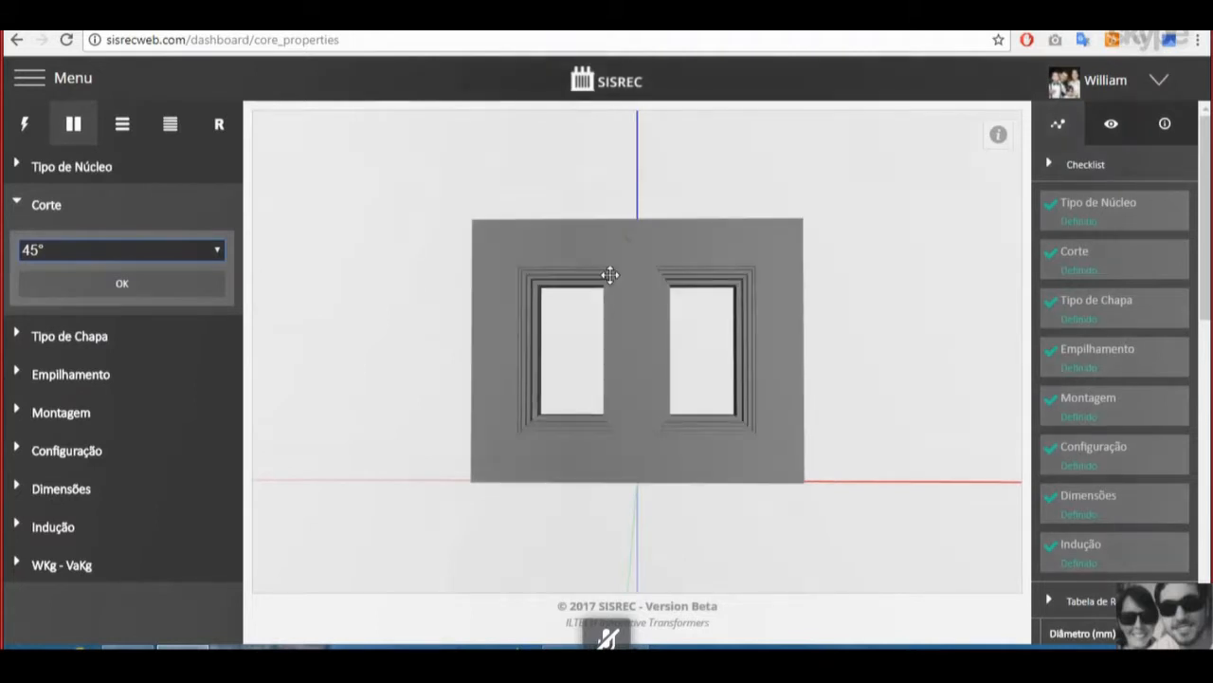
scroll(642, 227, "up", 5)
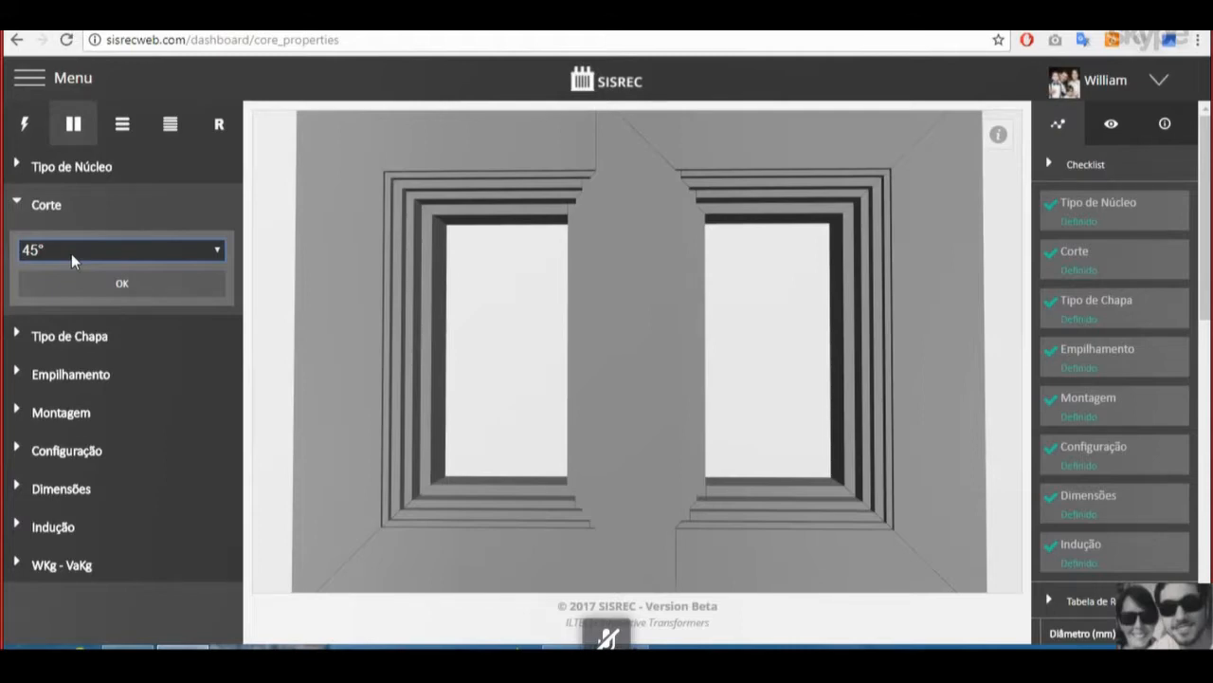
left_click(151, 249)
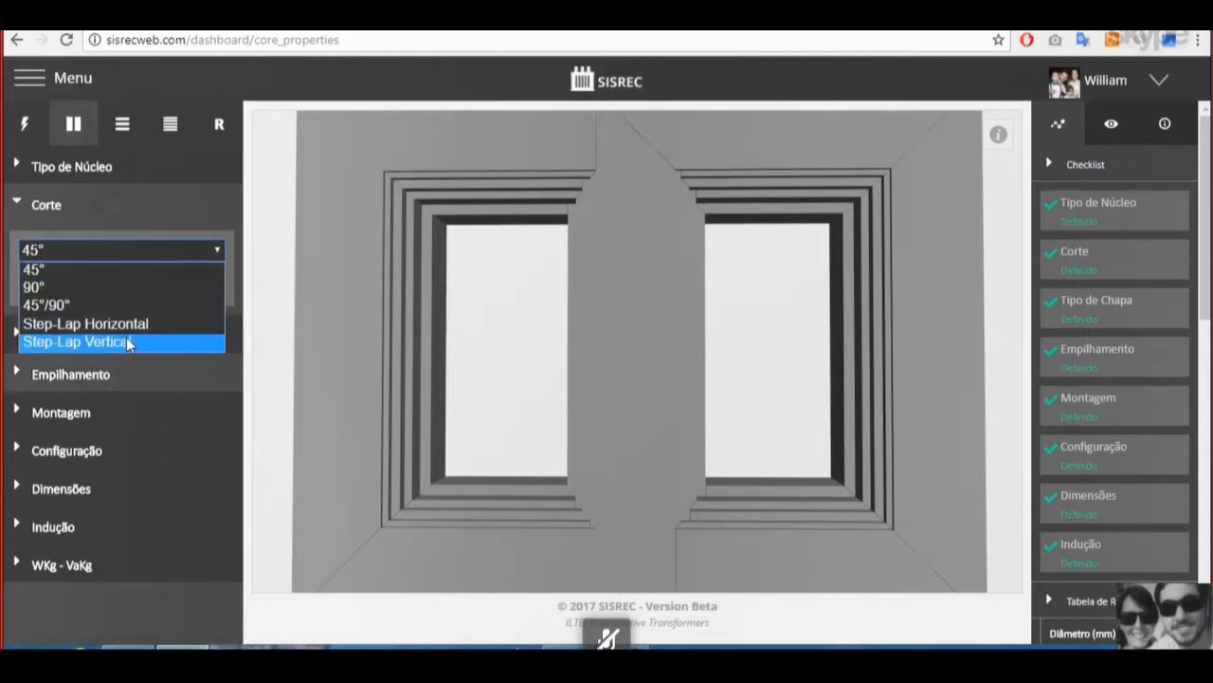
scroll(617, 248, "down", 5)
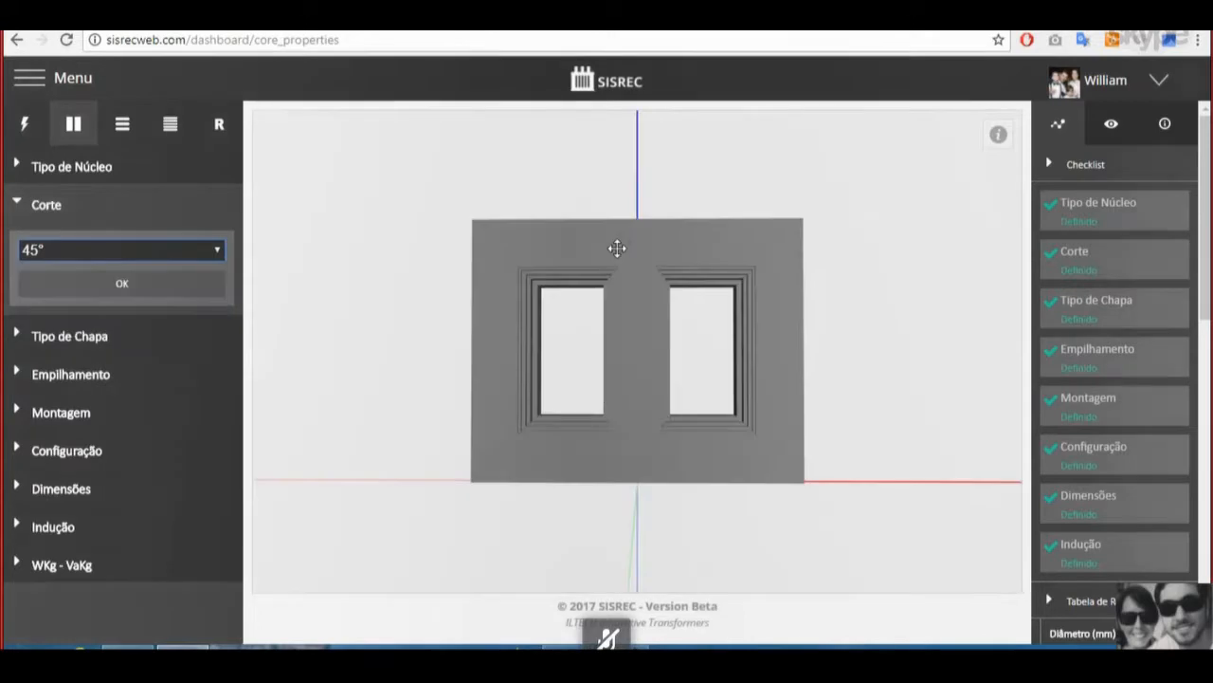
scroll(615, 252, "up", 5)
left_click_drag(615, 252, 616, 258)
scroll(598, 277, "down", 5)
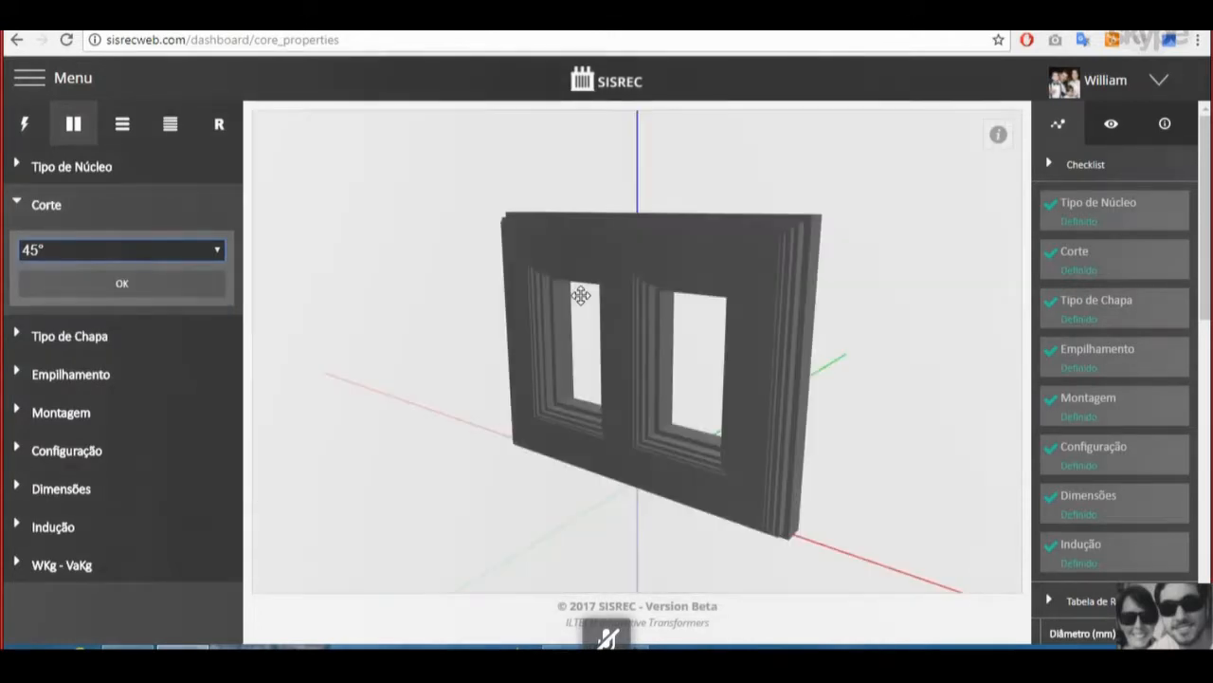
left_click_drag(580, 298, 539, 299)
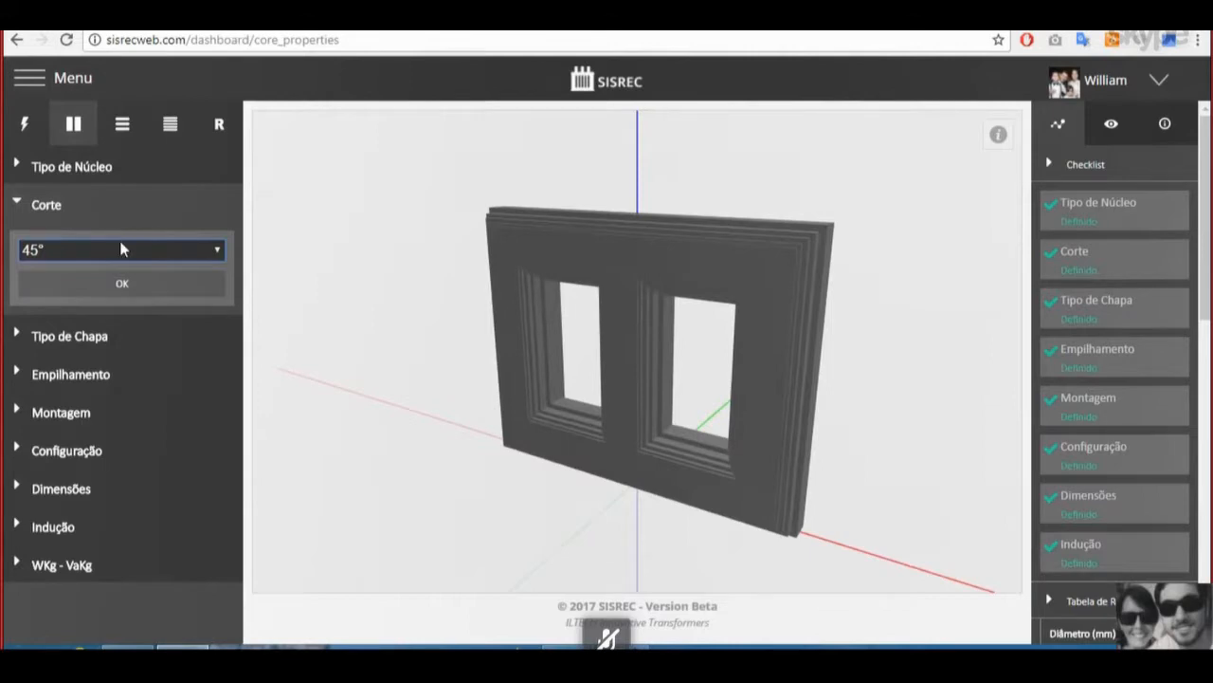
Step: Apply the Step-Lap Vertical cut to the core and inspect the joint above the central leg
left_click_drag(598, 390, 565, 246)
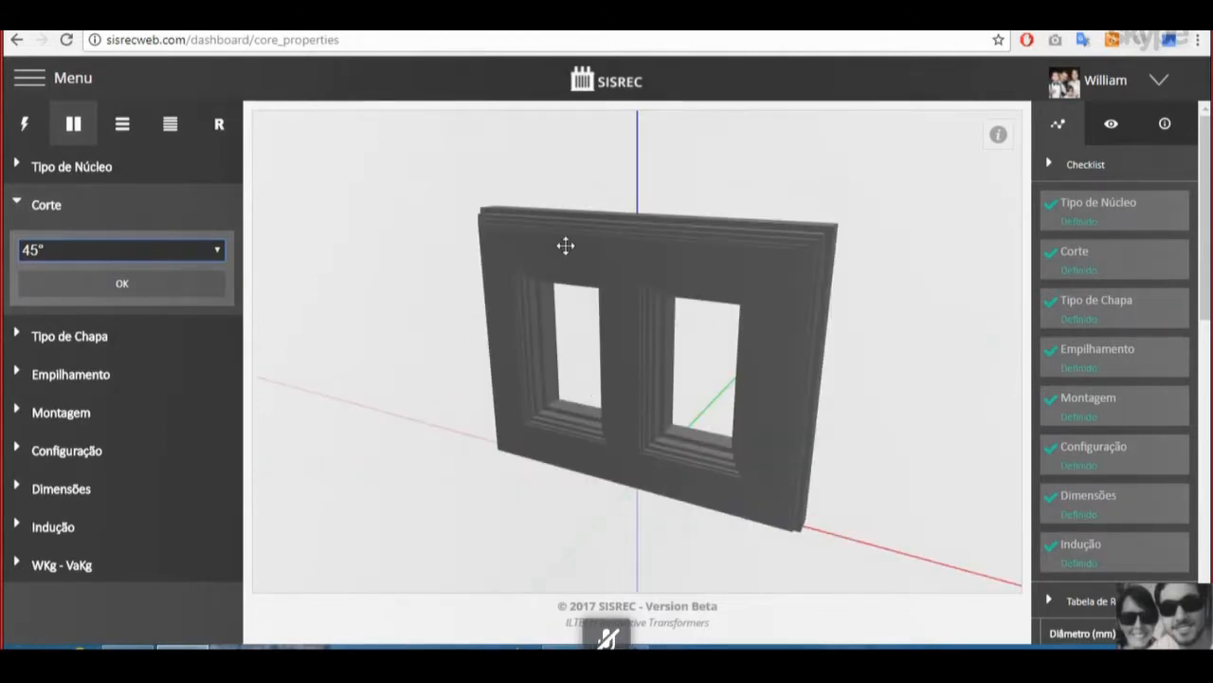
scroll(594, 215, "up", 5)
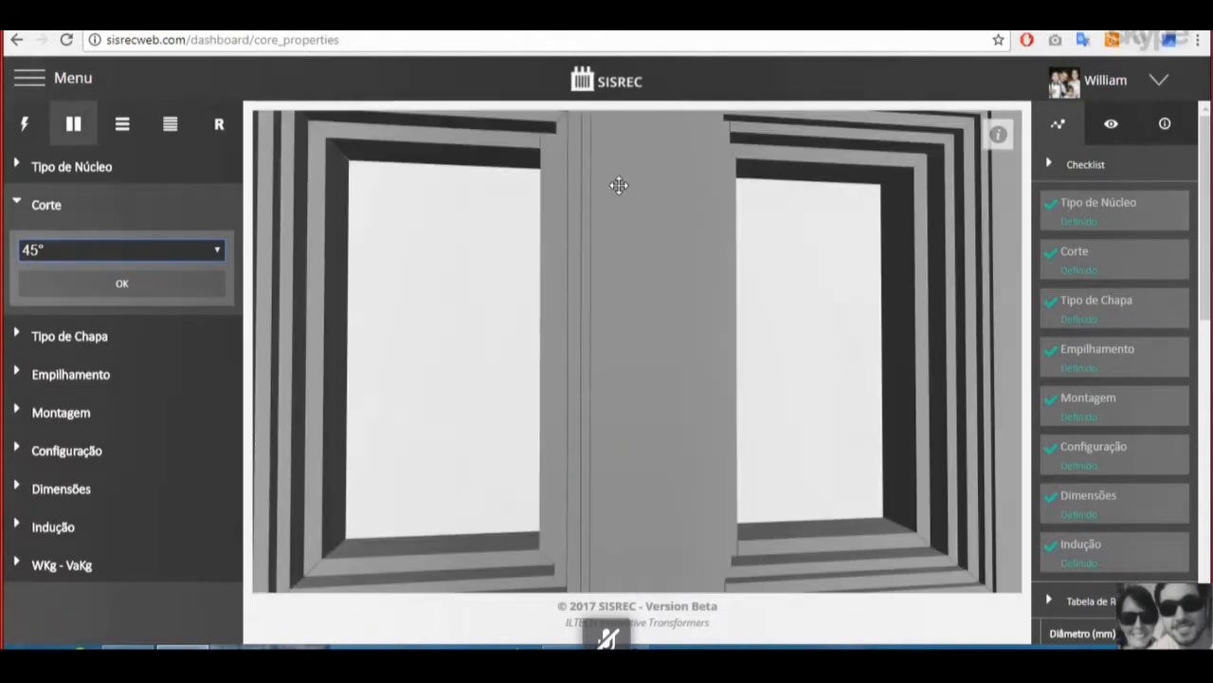
left_click(84, 248)
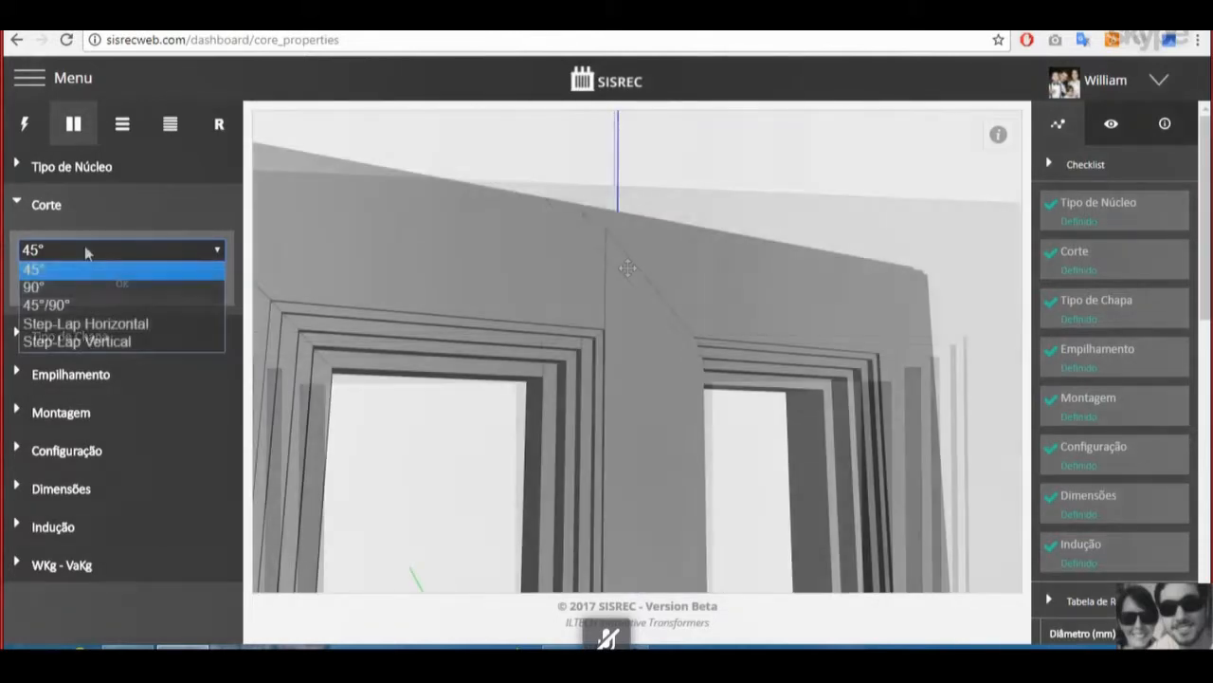
left_click(99, 341)
left_click(139, 288)
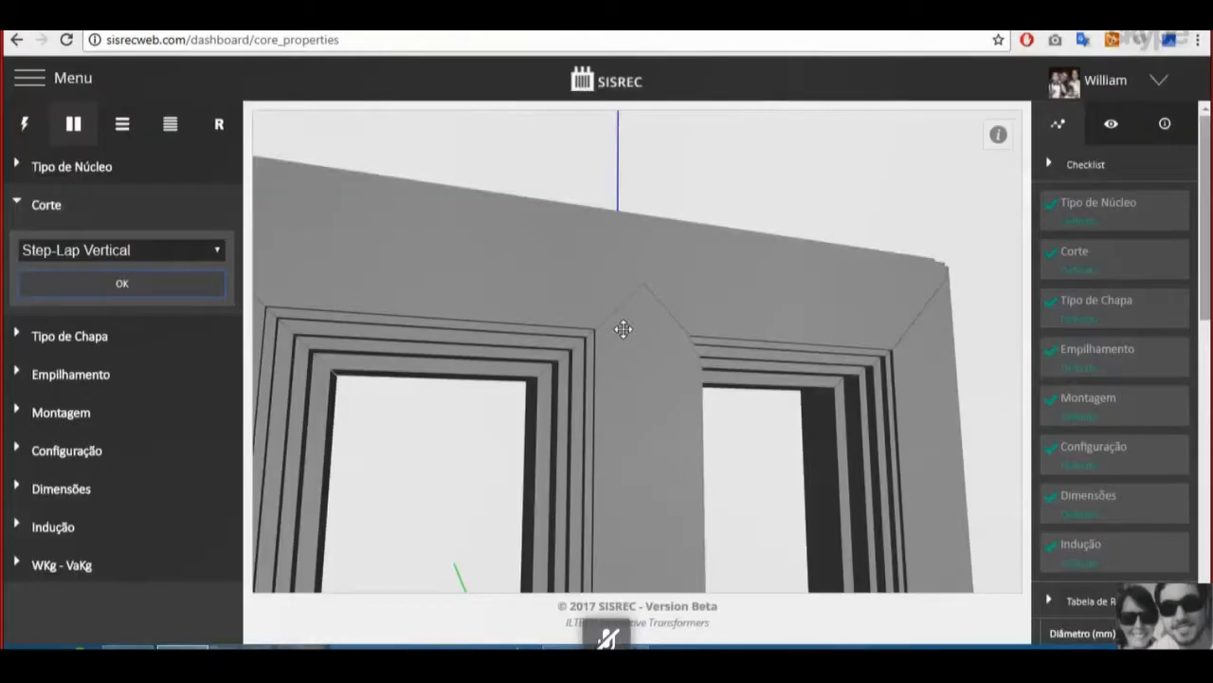
mouse_move(621, 328)
left_mouse_down()
mouse_move(610, 332)
mouse_move(629, 316)
mouse_move(616, 315)
left_mouse_up()
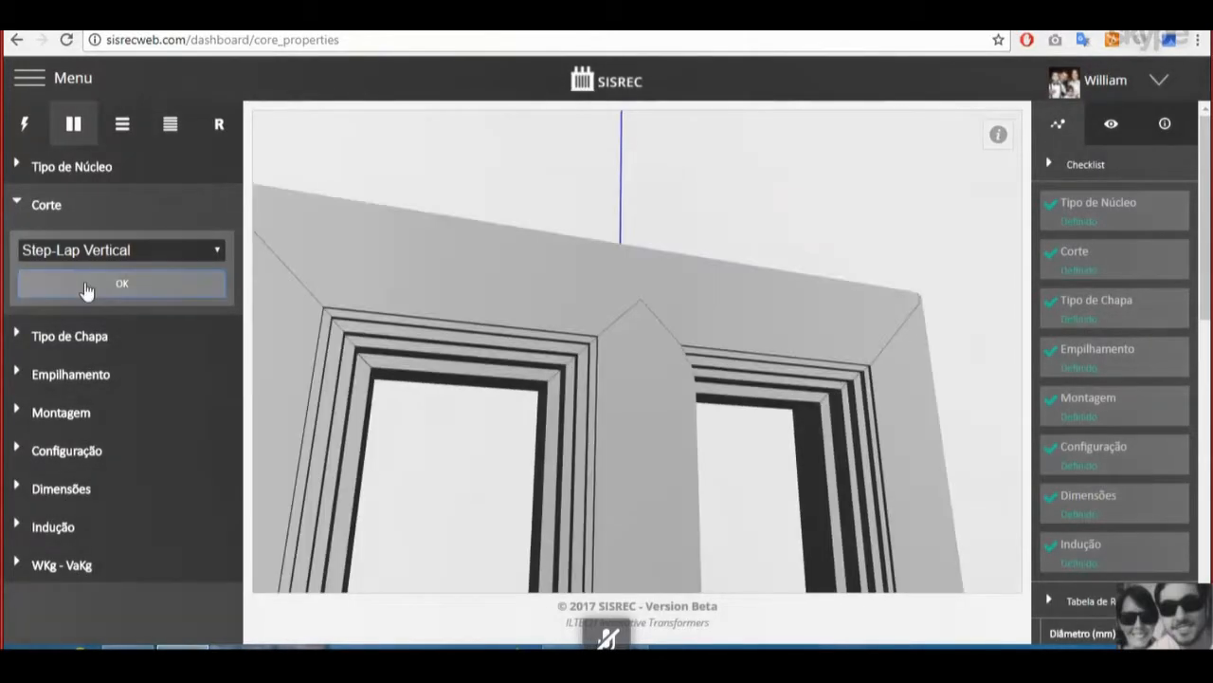
Step: Apply the Step-Lap Horizontal cut to the core and inspect the joints around the central leg
left_click(95, 250)
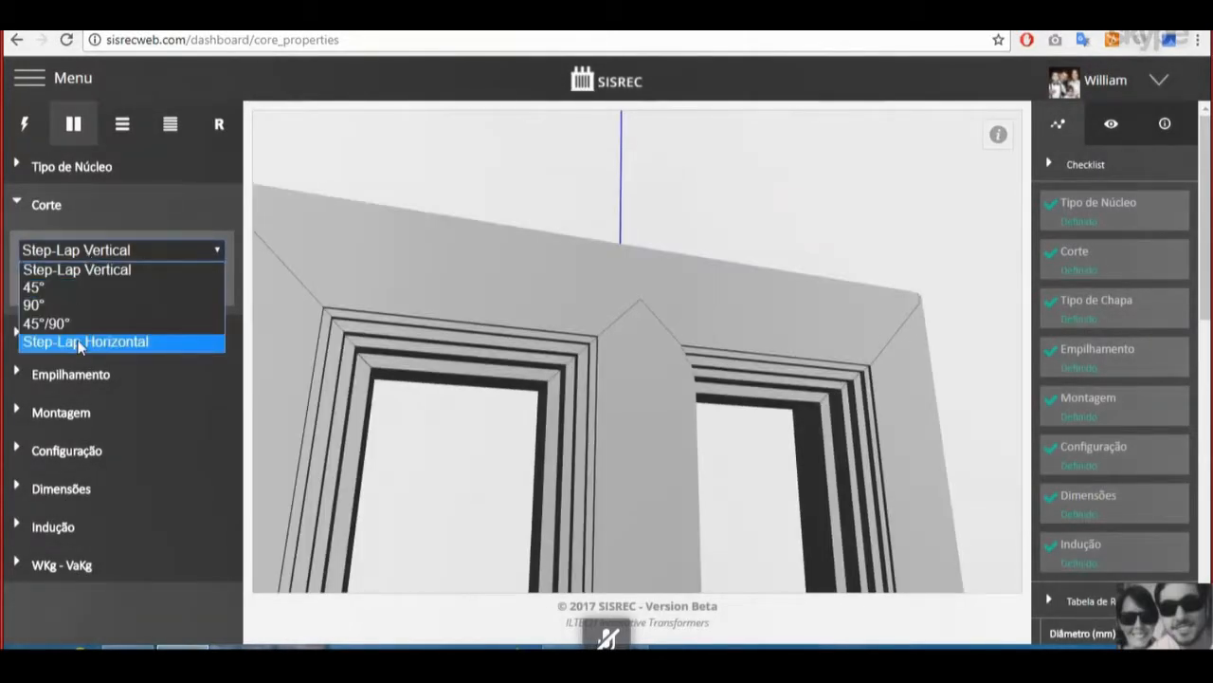
left_click(93, 339)
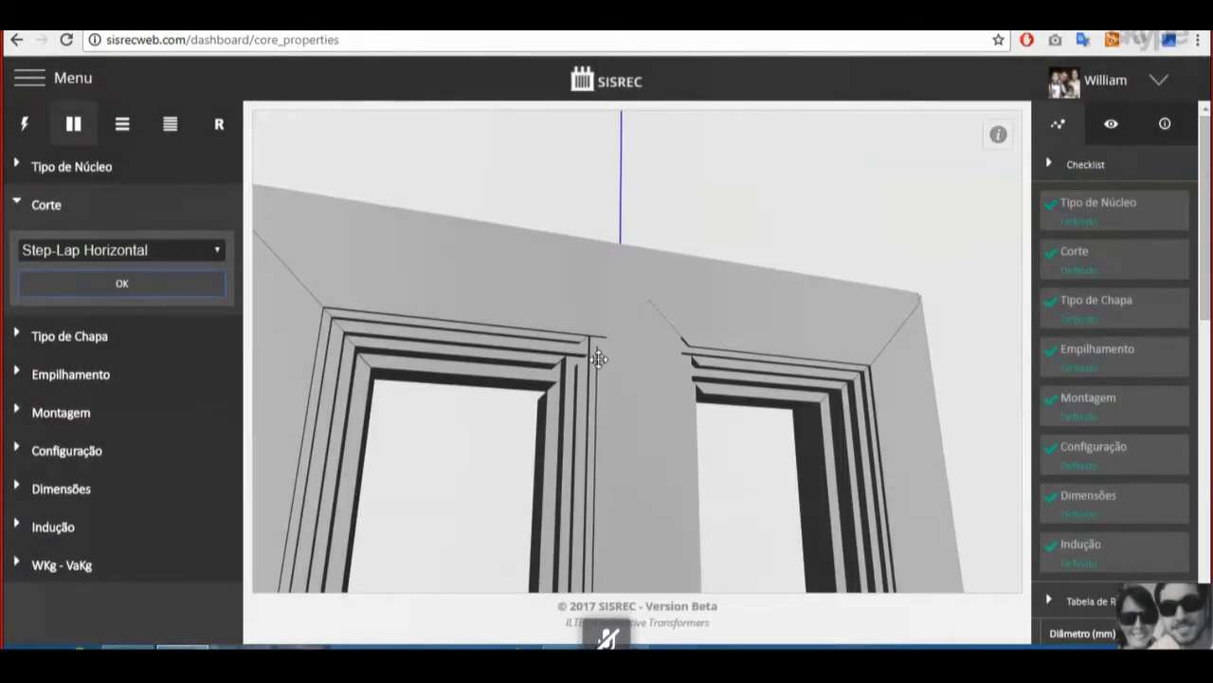
left_click_drag(598, 357, 618, 356)
left_click_drag(701, 336, 484, 348)
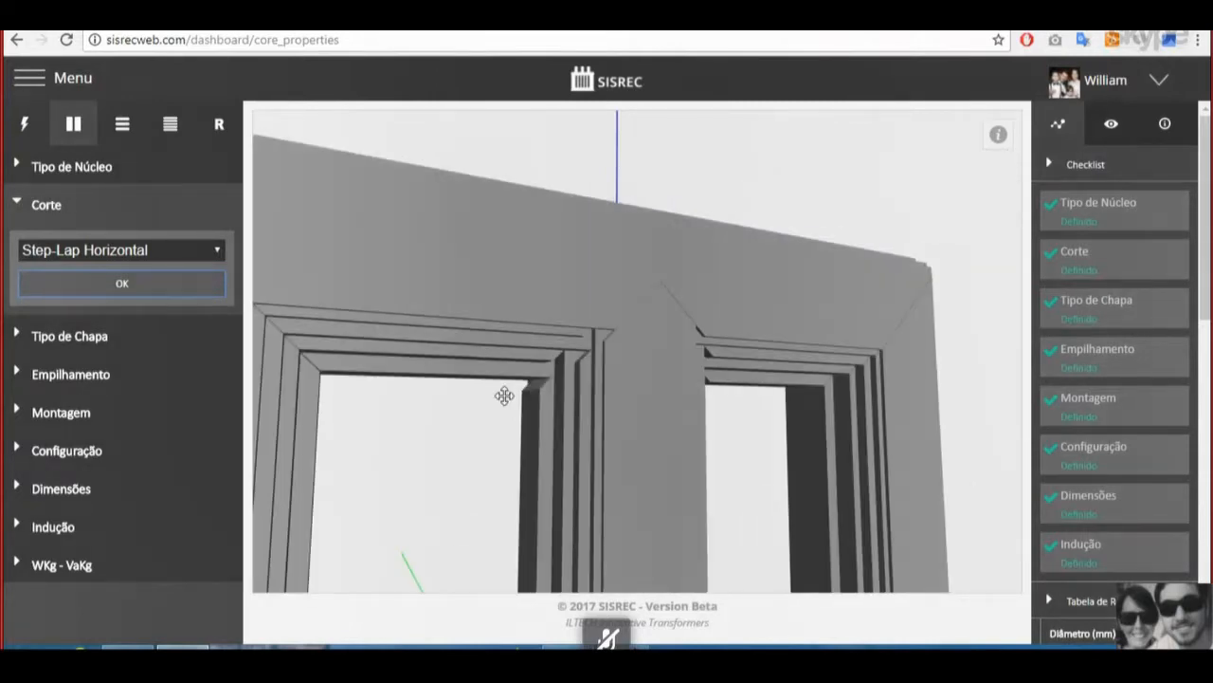
left_click_drag(505, 396, 67, 325)
Step: Set the core's cut type back to 45° and apply it
left_click(75, 251)
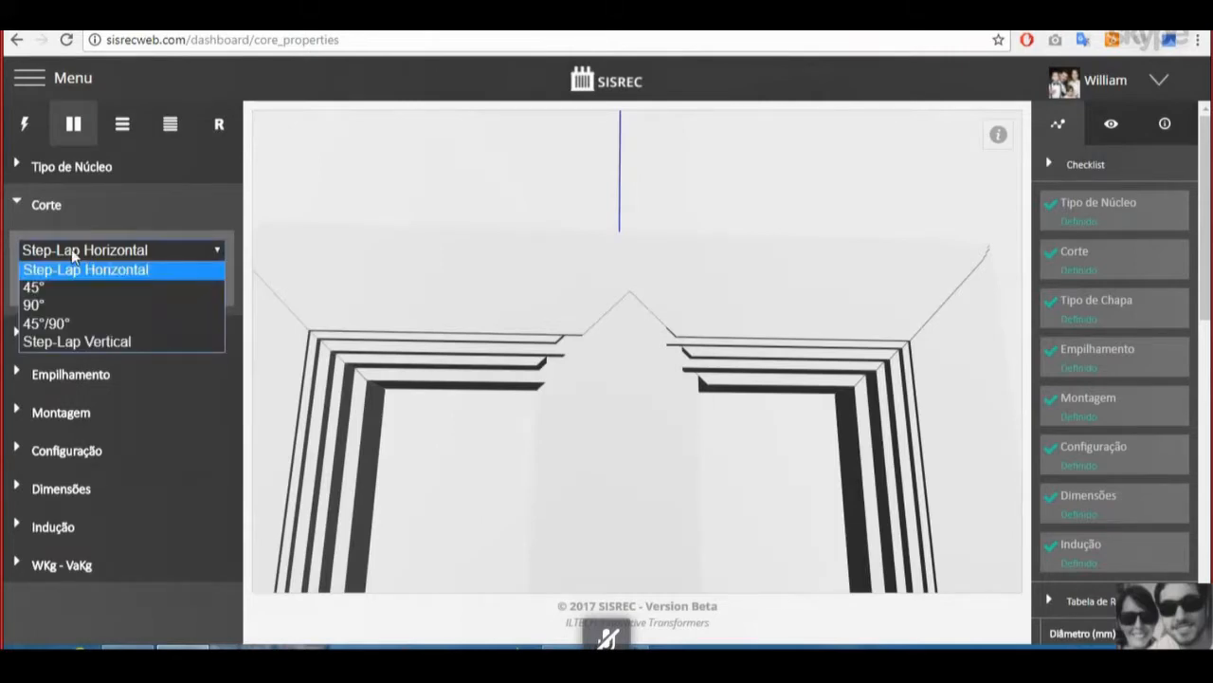
left_click(34, 287)
left_click(200, 284)
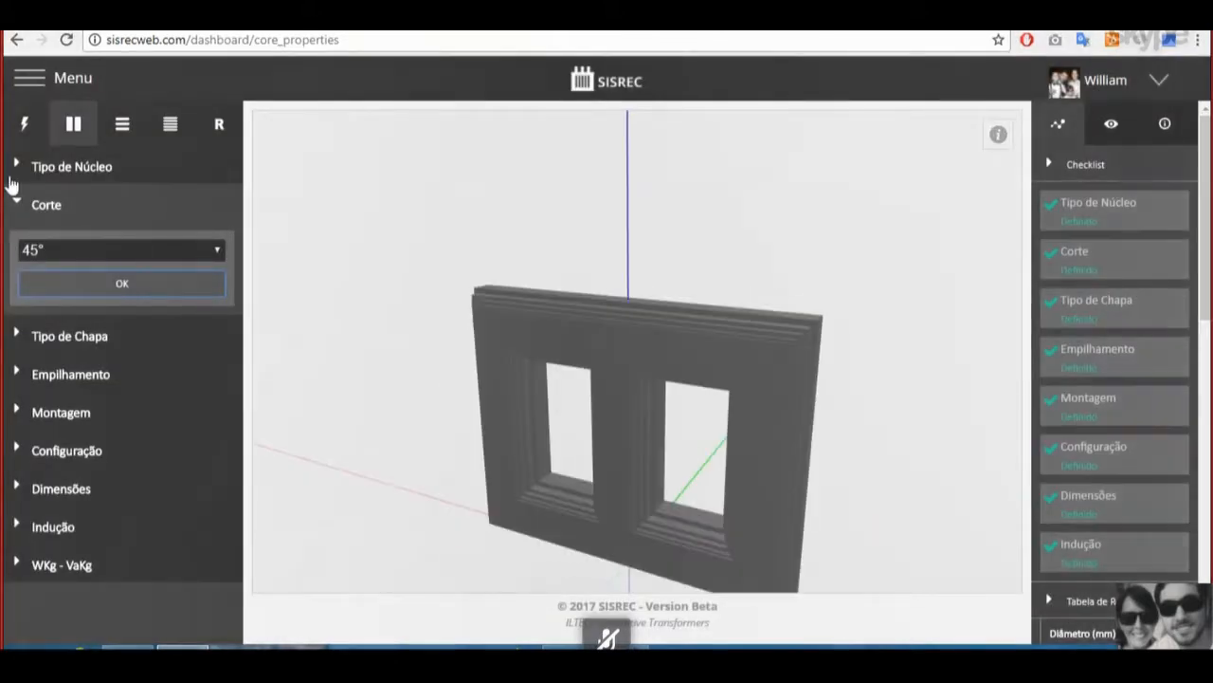
left_click(24, 203)
Step: Review the sheet types offered under Tipo de Chapa without changing the selection
left_click(48, 242)
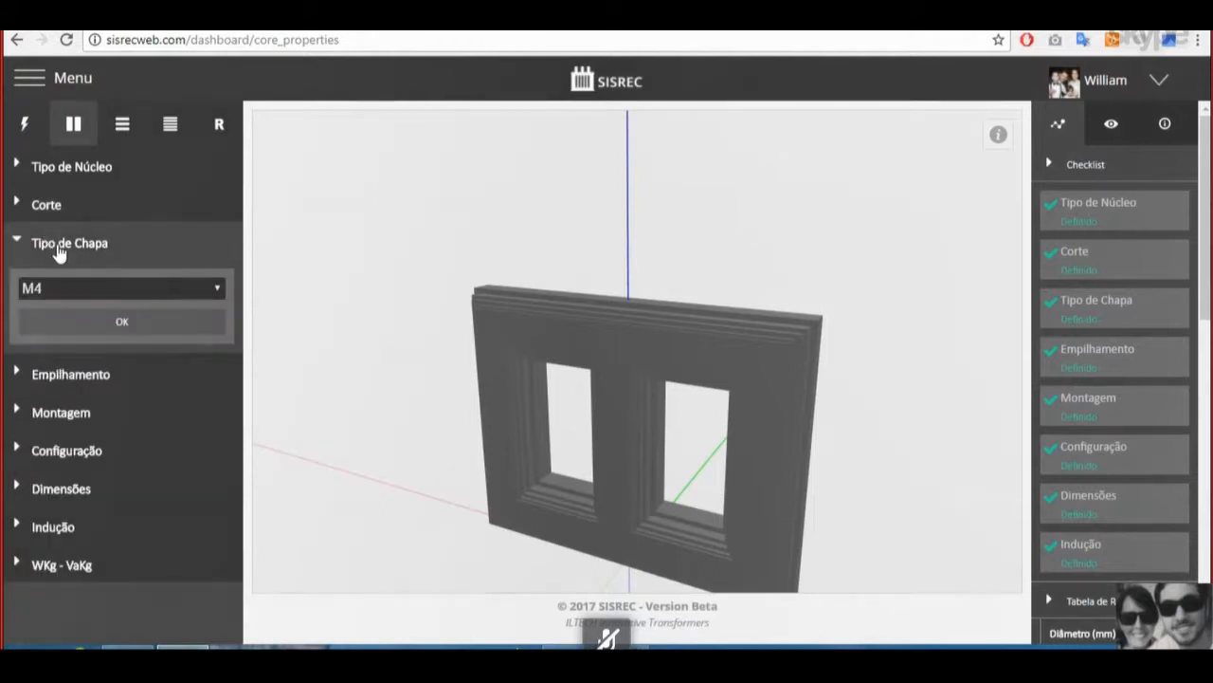
left_click(74, 288)
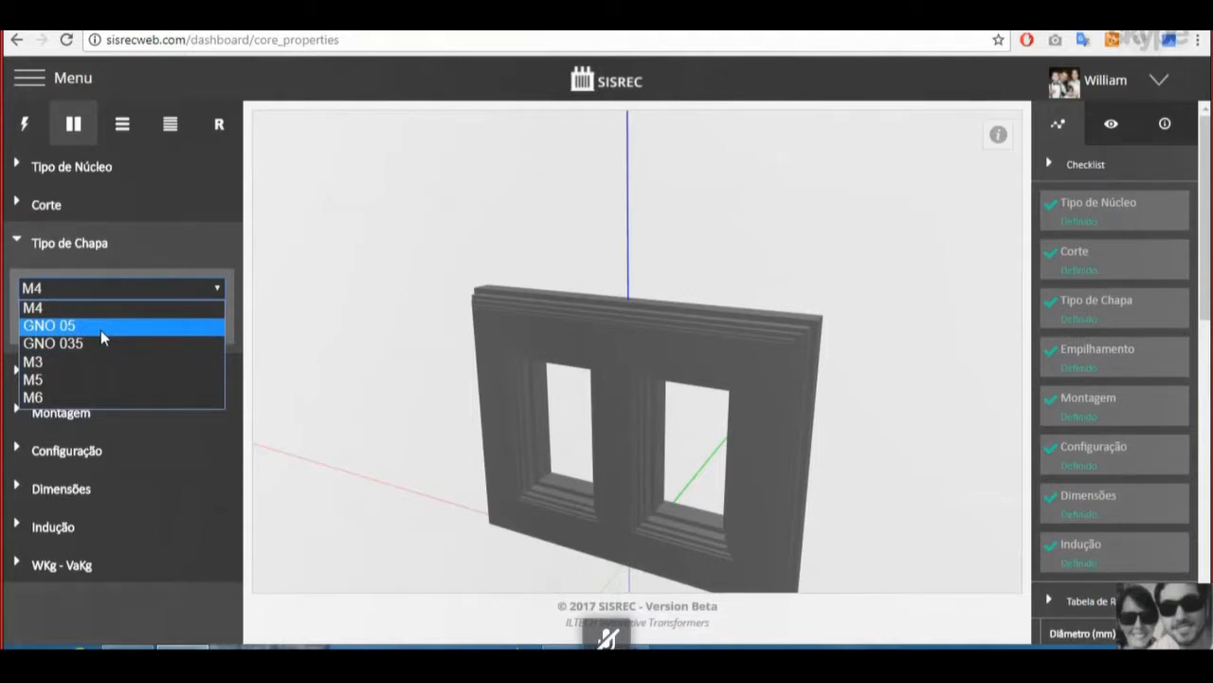
left_click(55, 289)
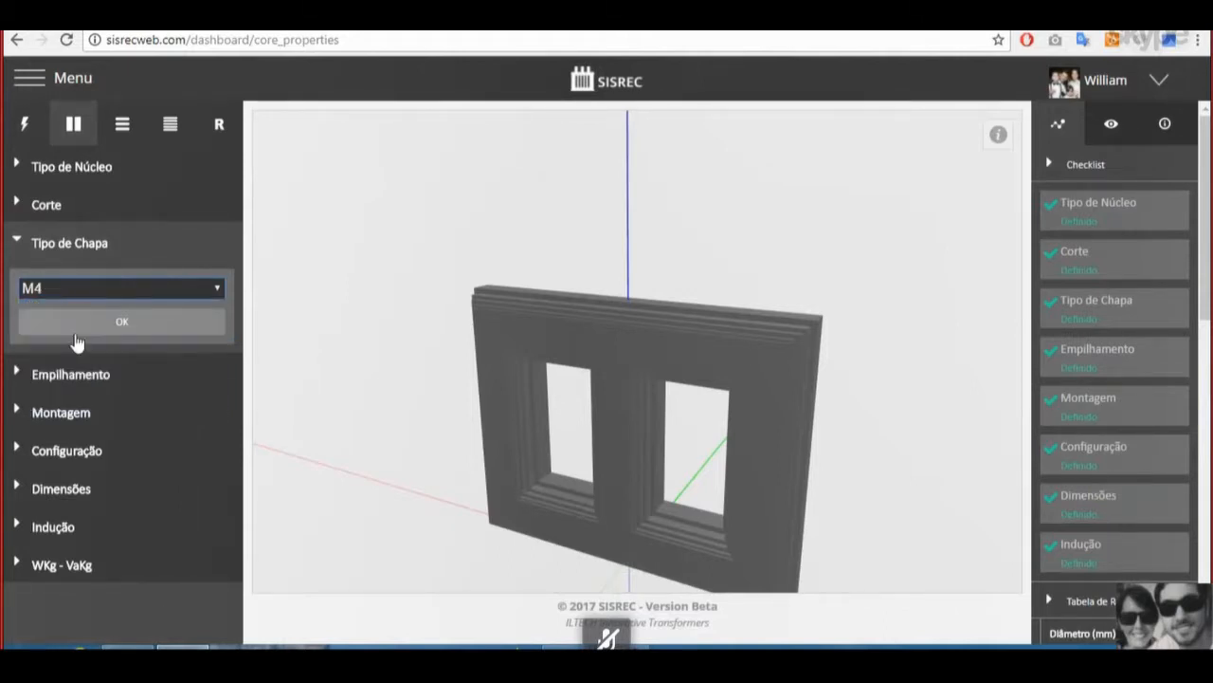
Step: Review the core's Empilhamento, Montagem and Configuração settings and their available options
left_click(59, 377)
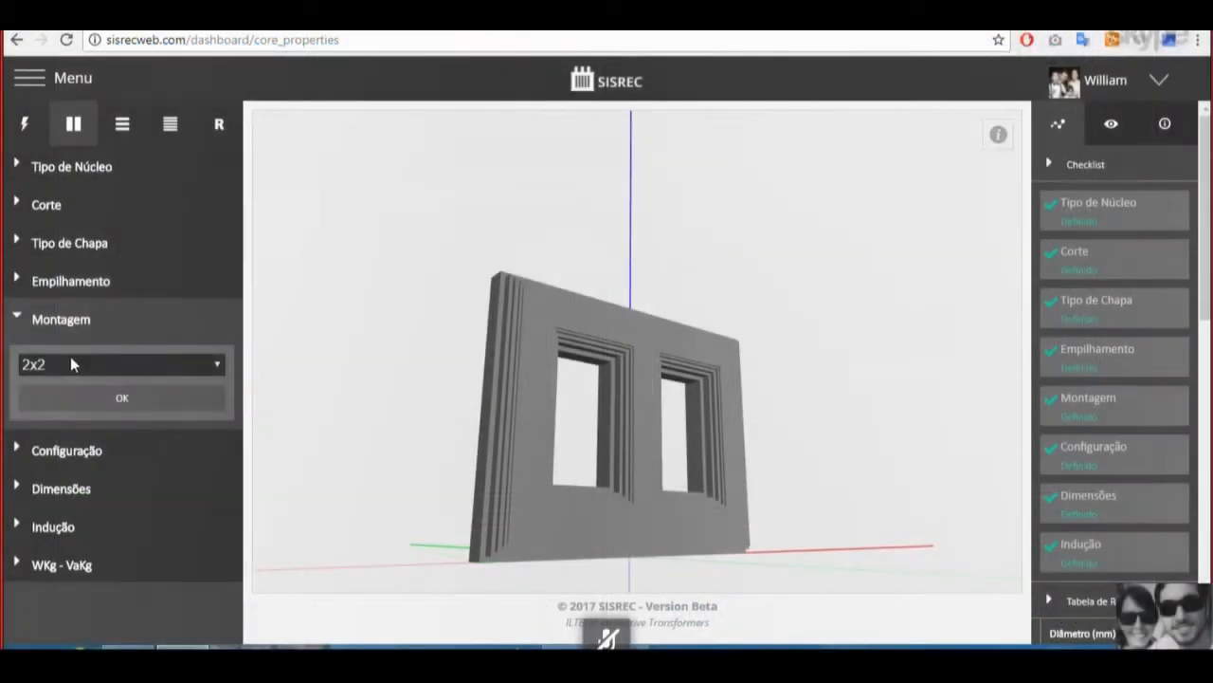
mouse_move(575, 483)
left_mouse_down()
mouse_move(541, 488)
mouse_move(573, 491)
left_mouse_up()
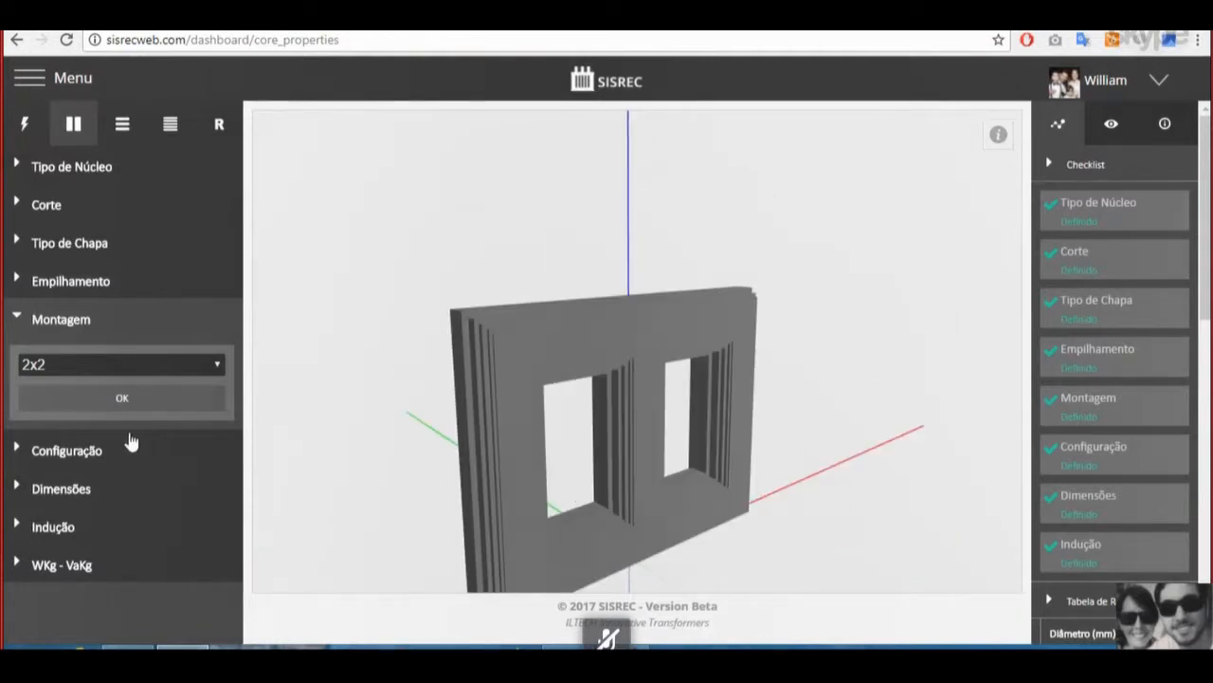
left_click(81, 453)
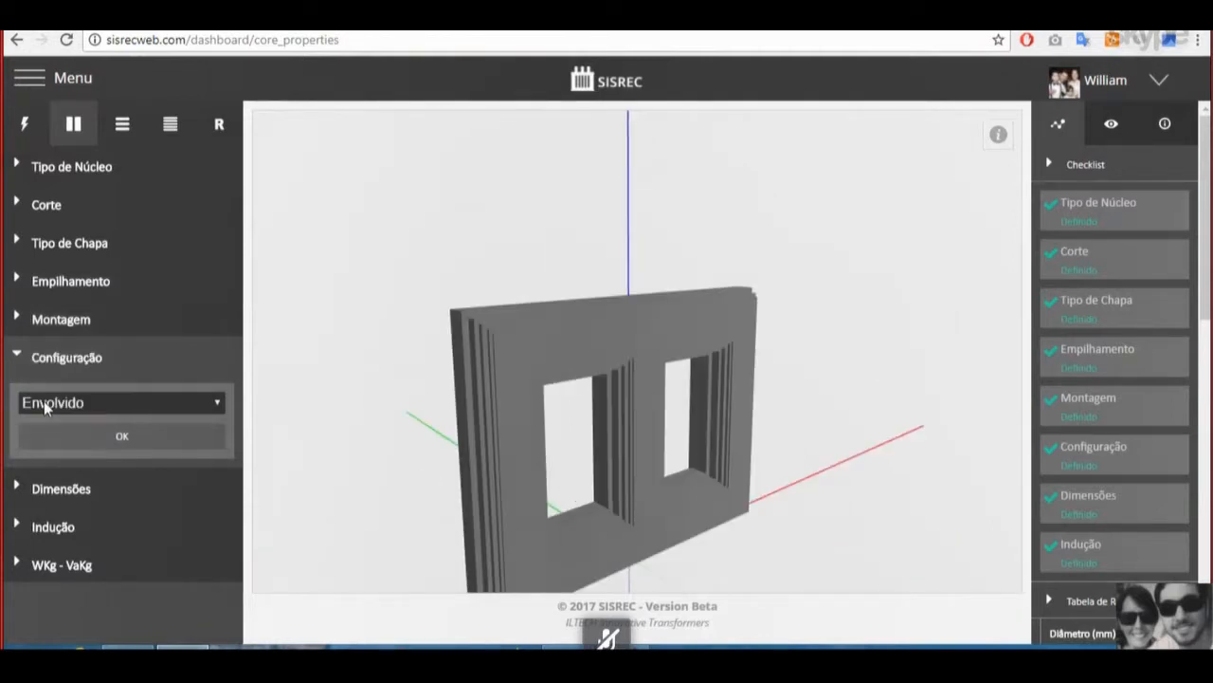
left_click(92, 405)
left_click(95, 406)
Step: Examine the core's window height and width and the list of added steps under Dimensões
left_click(68, 503)
left_click_drag(236, 303, 255, 471)
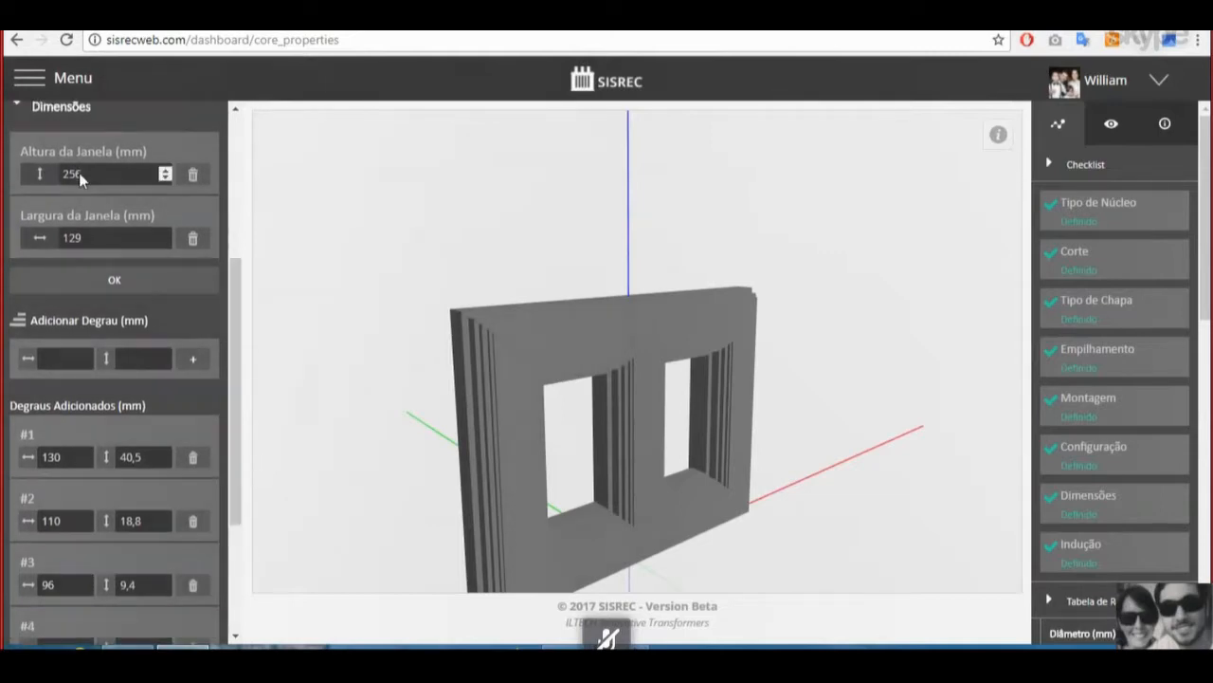
left_click_drag(654, 398, 561, 445)
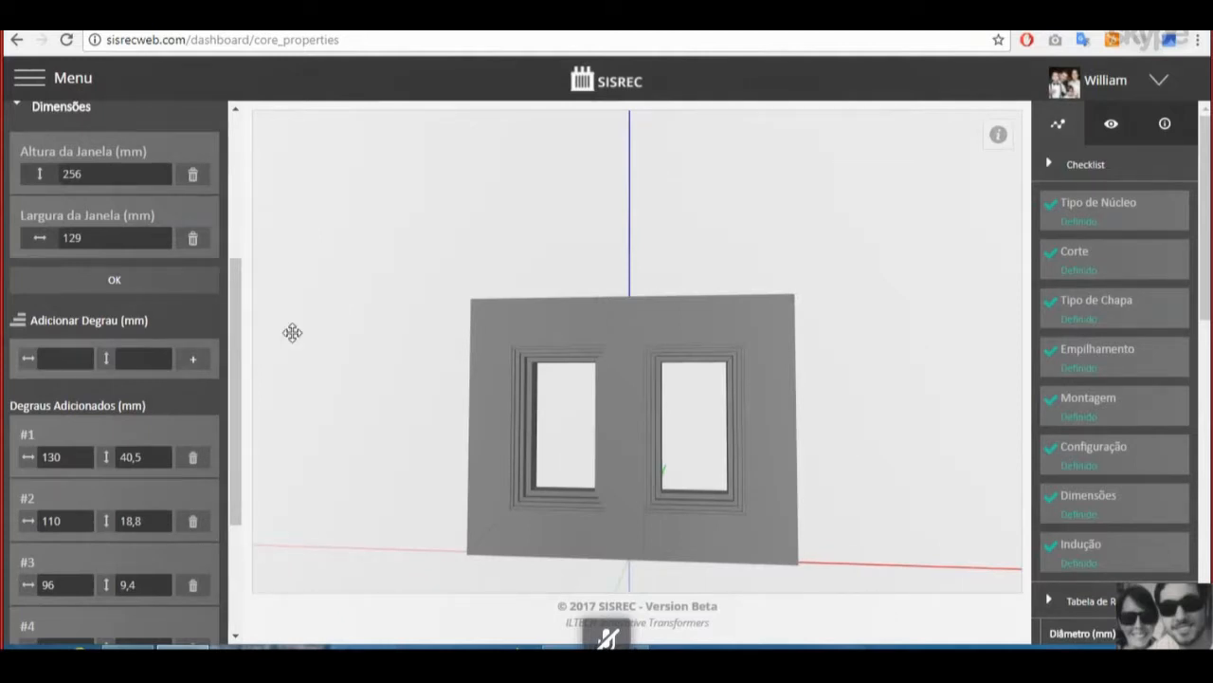
left_click_drag(237, 366, 242, 460)
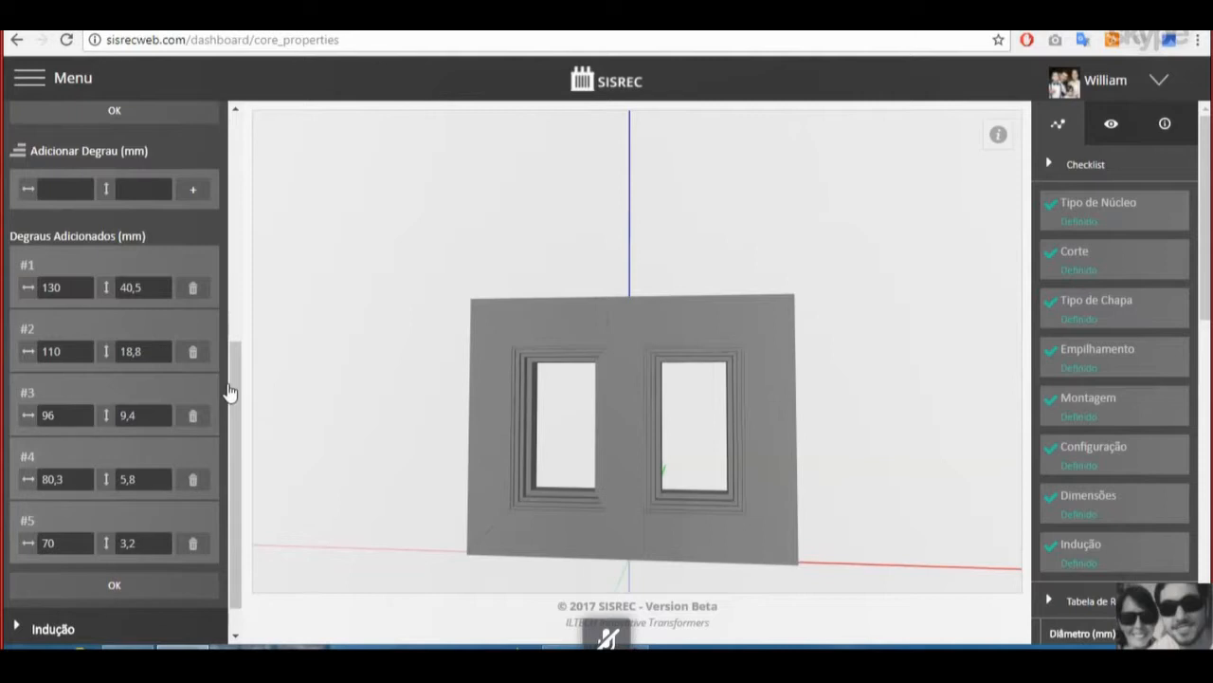
left_click_drag(228, 392, 9, 233)
left_click(59, 299)
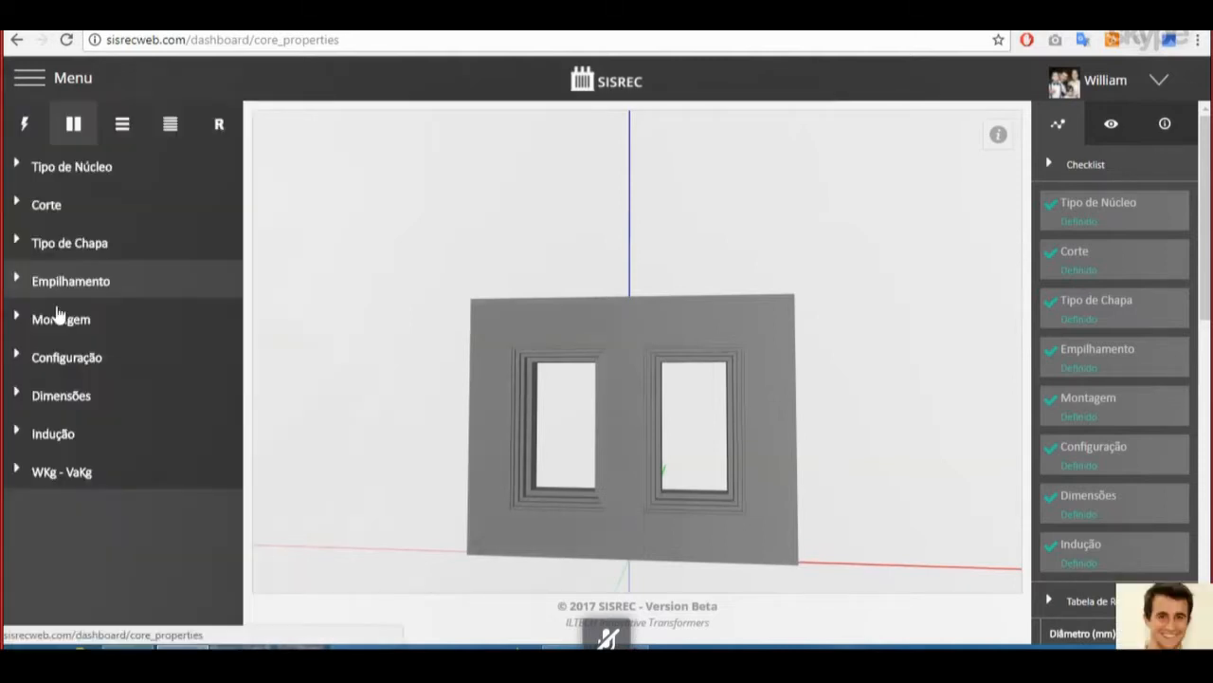
Step: Open the core's Indução value for editing and view the model from an angle
left_click(59, 436)
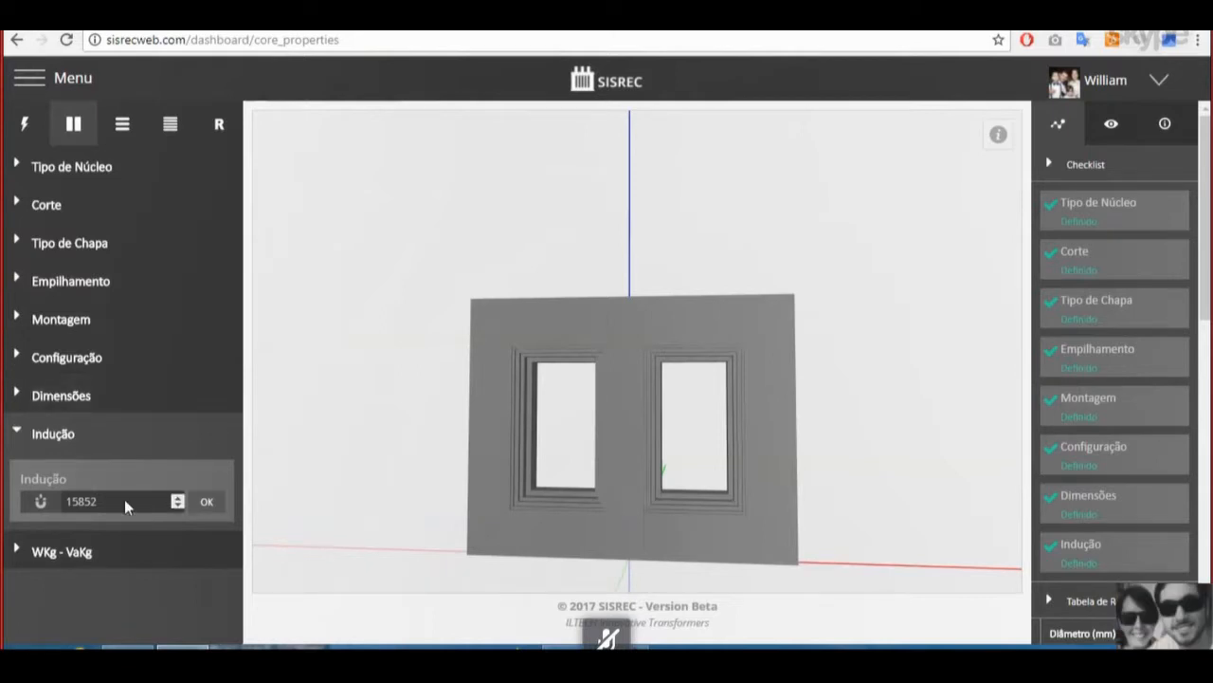
left_click_drag(514, 482, 529, 486)
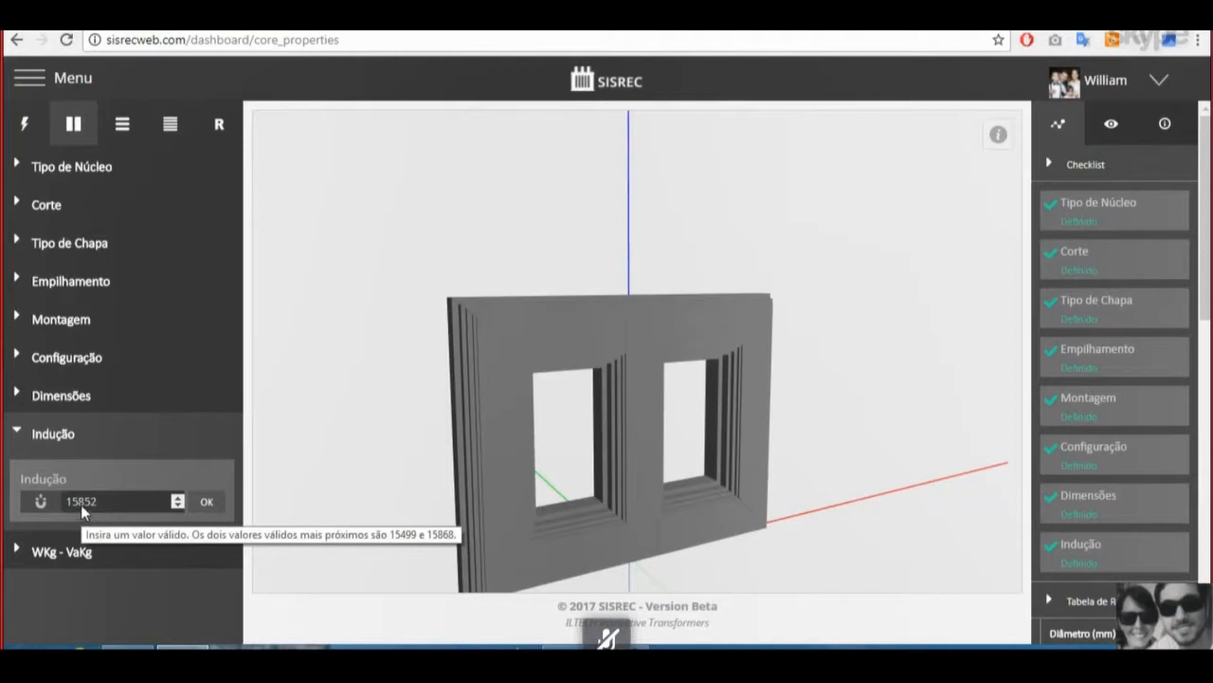
left_click(105, 508)
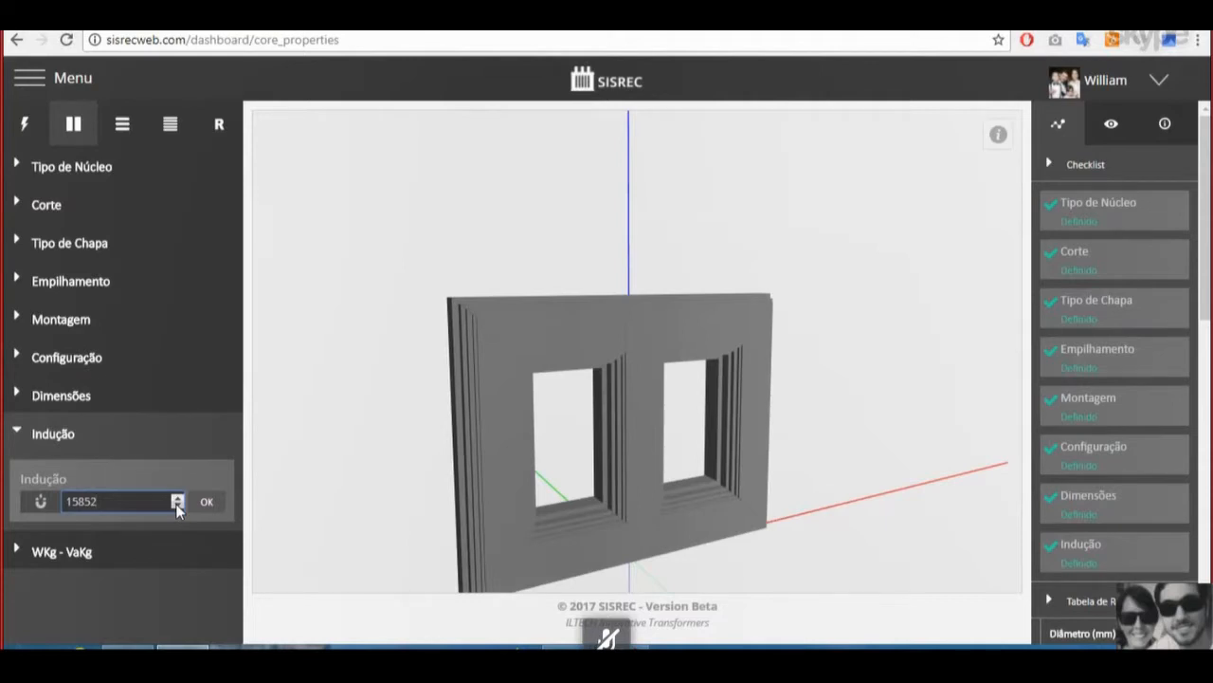
Step: Try adjusting the core's Indução value in single increments
left_click(177, 505)
left_click(177, 499)
left_click(177, 500)
left_click(177, 500)
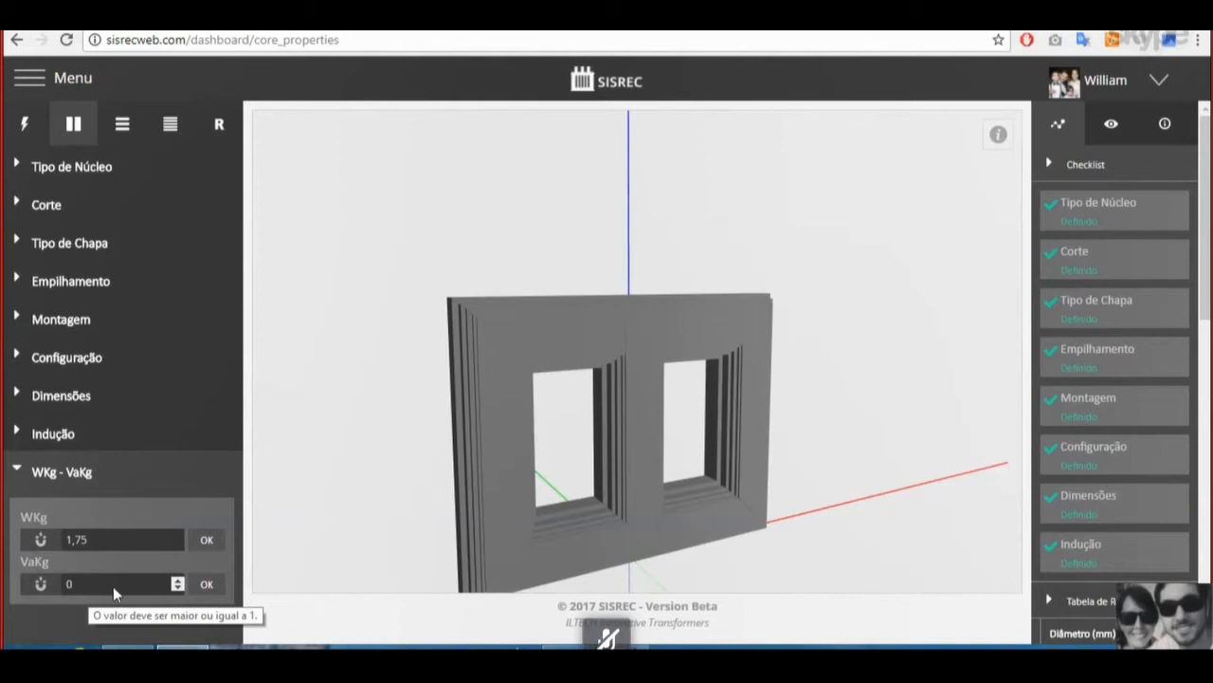
Step: Close the WKg - VaKg settings and view the stacked core from the front and from an angle
left_click(69, 472)
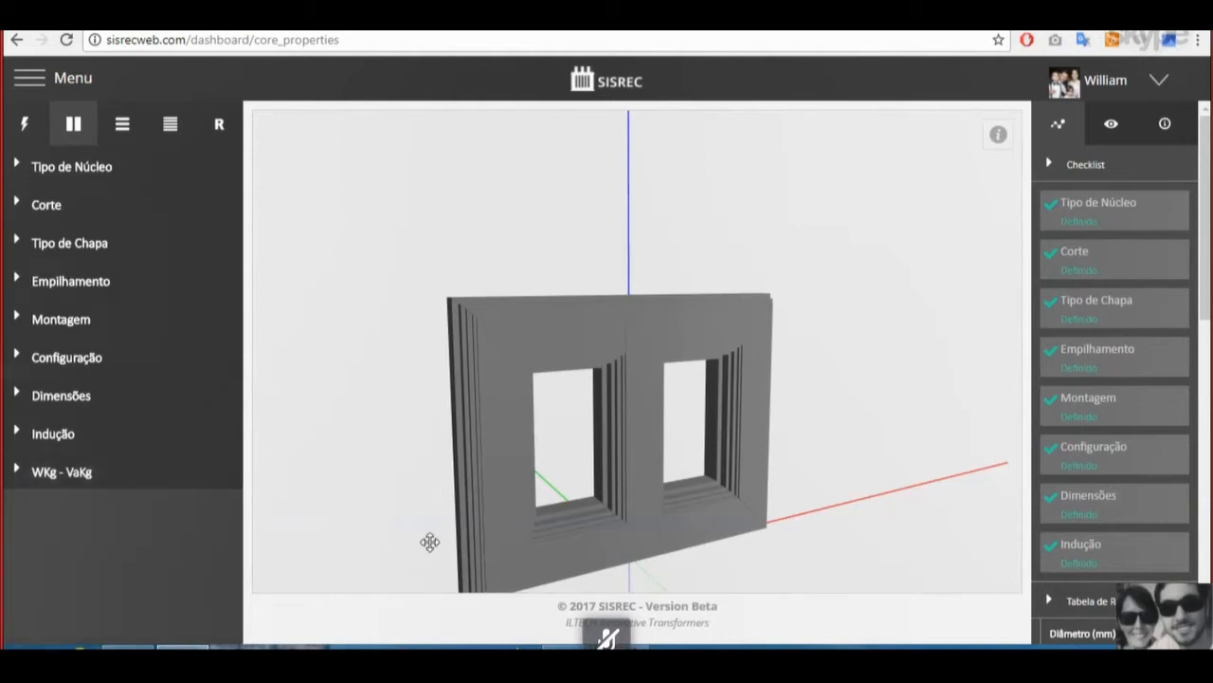
left_click_drag(430, 541, 550, 407)
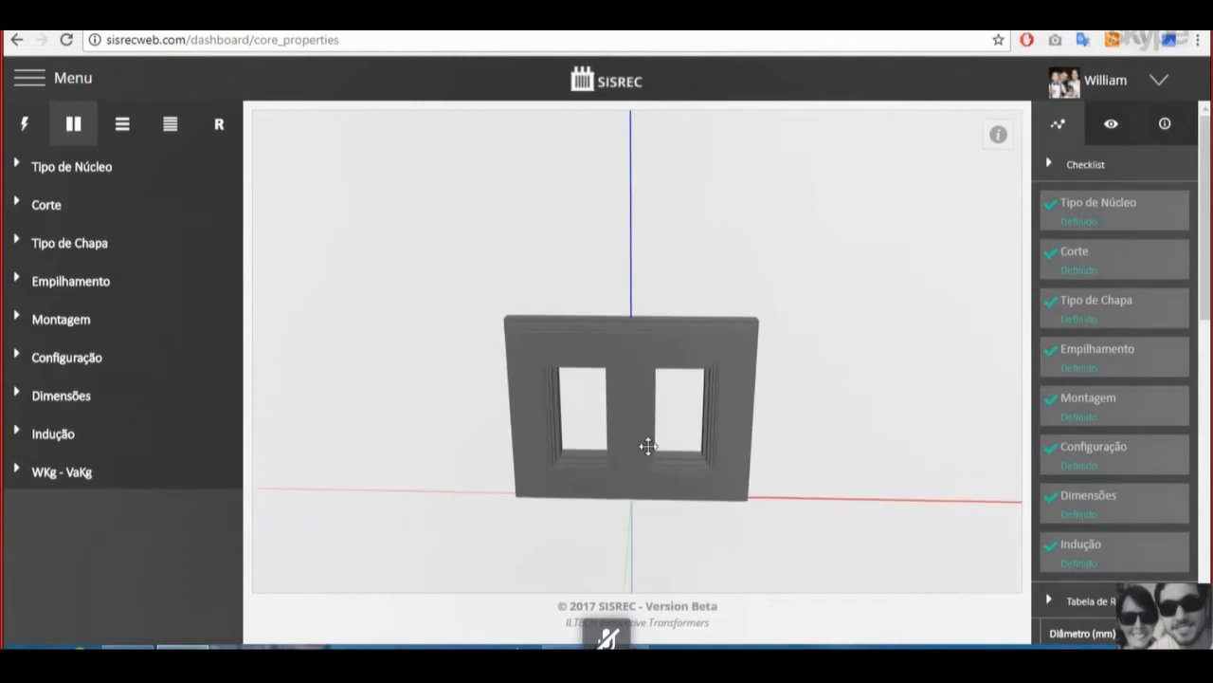
left_click_drag(644, 446, 621, 430)
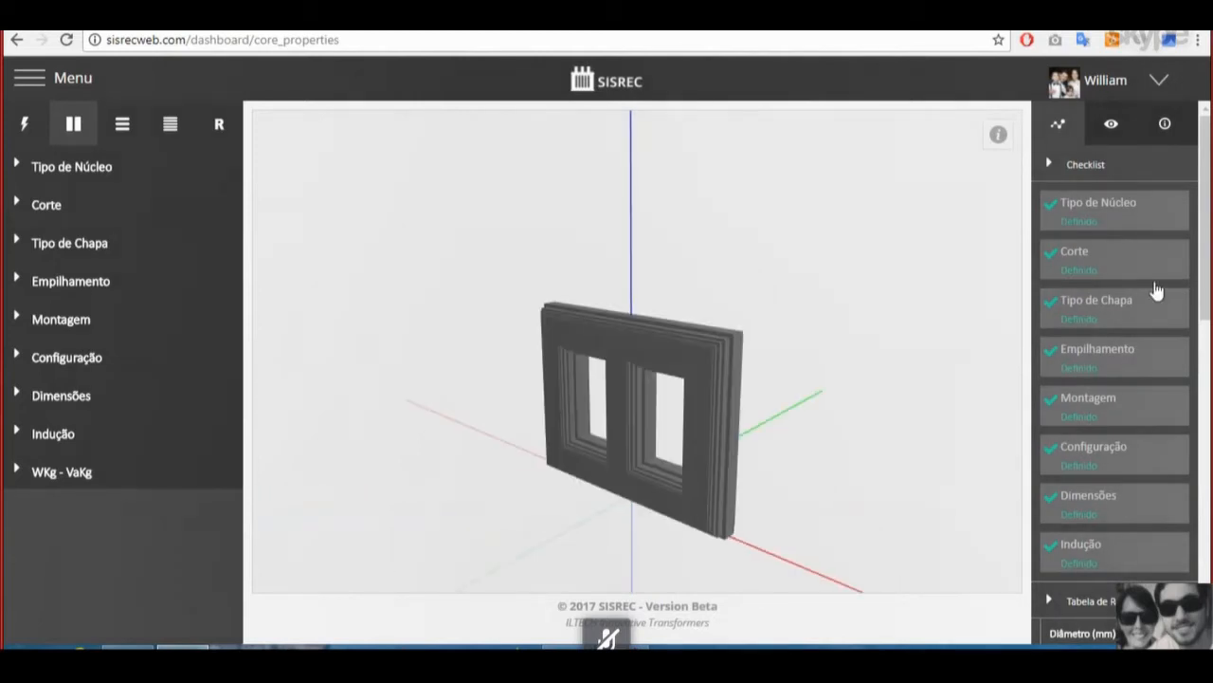
Step: Examine the core's checklist, Tabela de Resultados and Análises, comparing the maximum losses and induction with the calculated values
scroll(1142, 322, "down", 1)
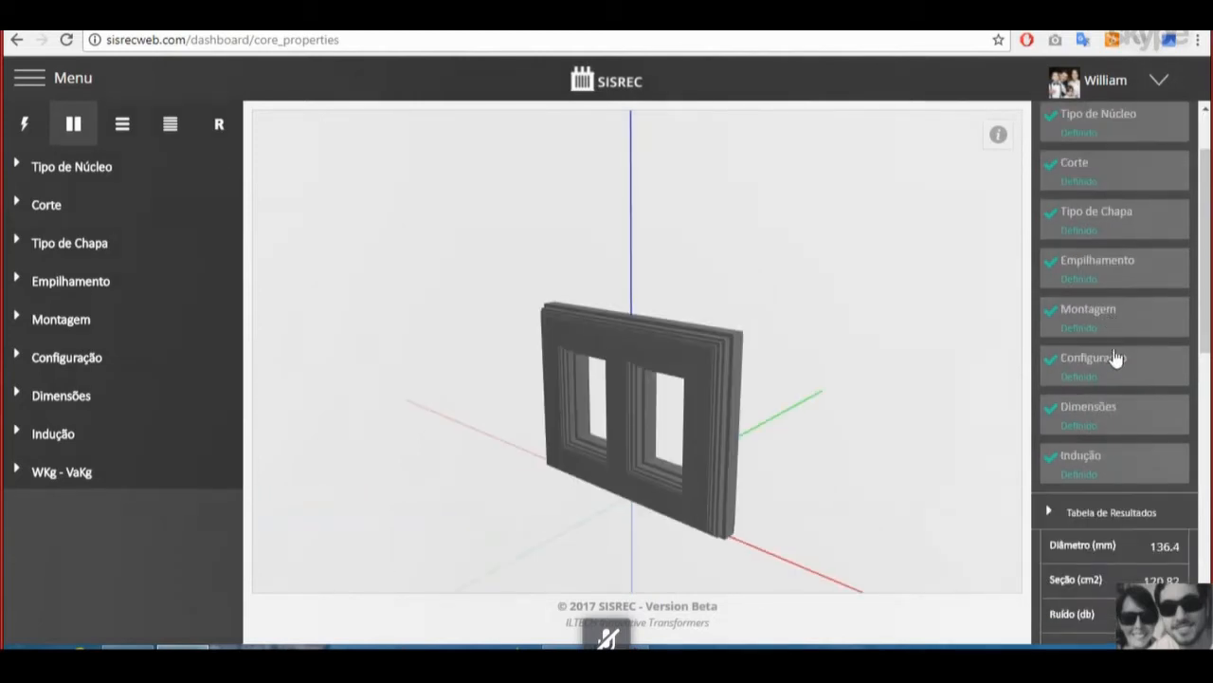
scroll(1123, 402, "down", 1)
scroll(1121, 408, "down", 1)
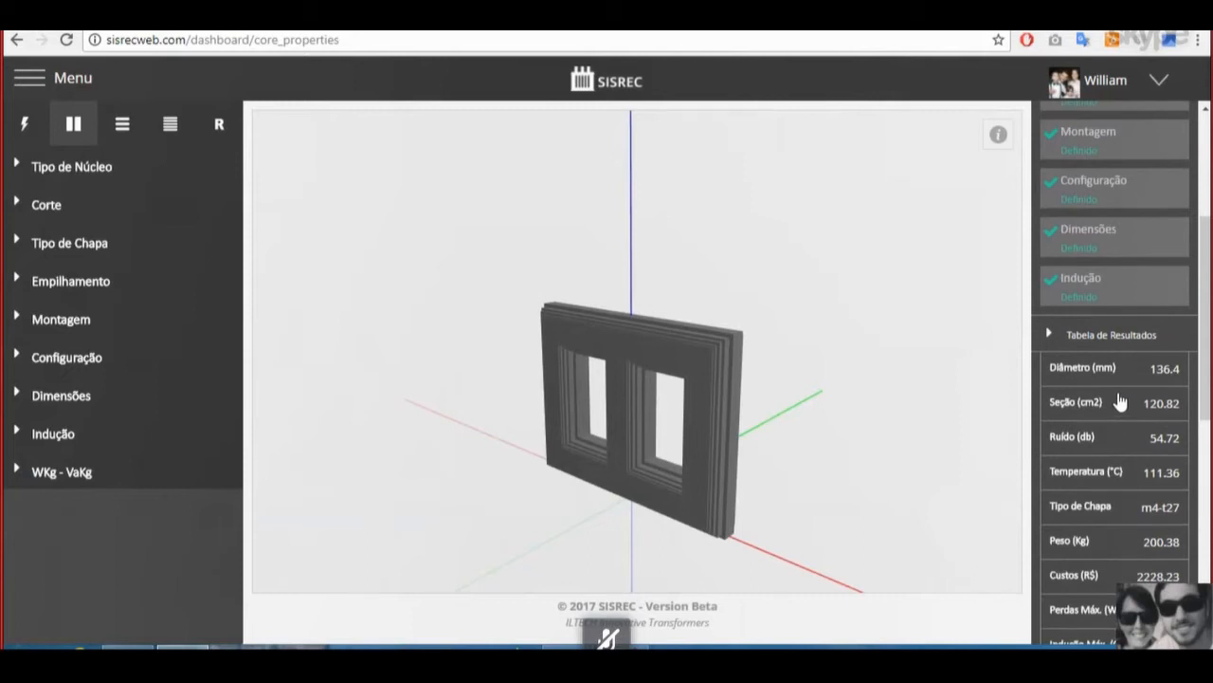
scroll(1120, 400, "down", 2)
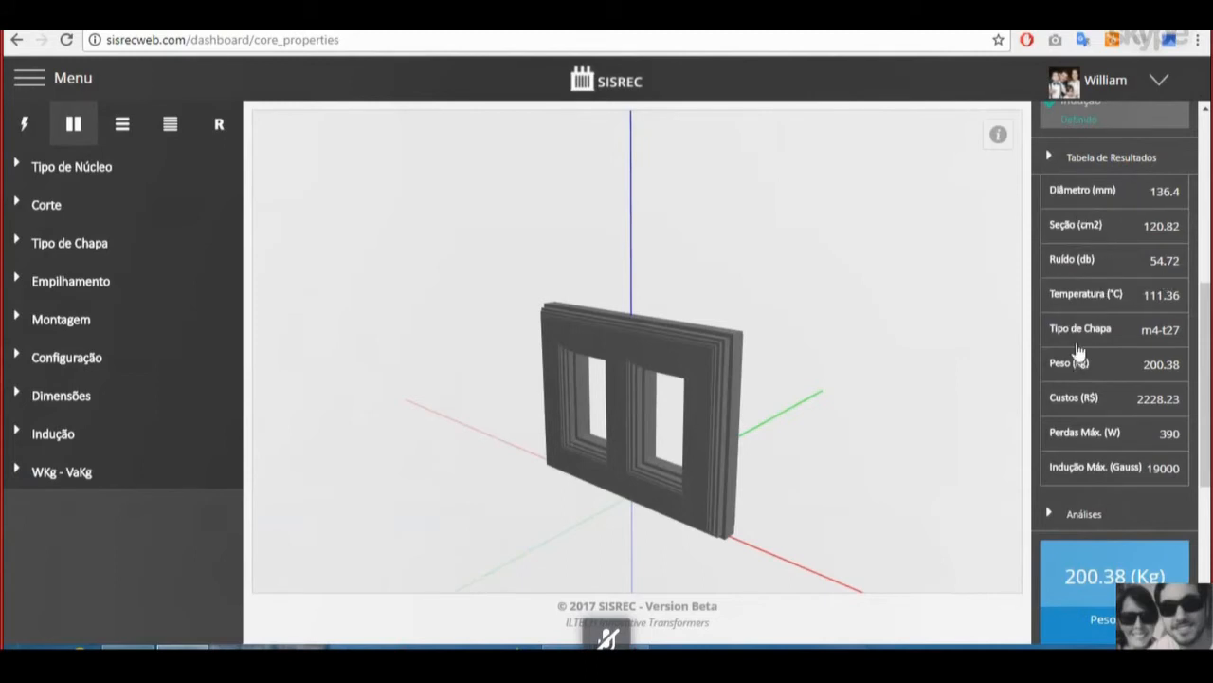
scroll(1079, 360, "down", 2)
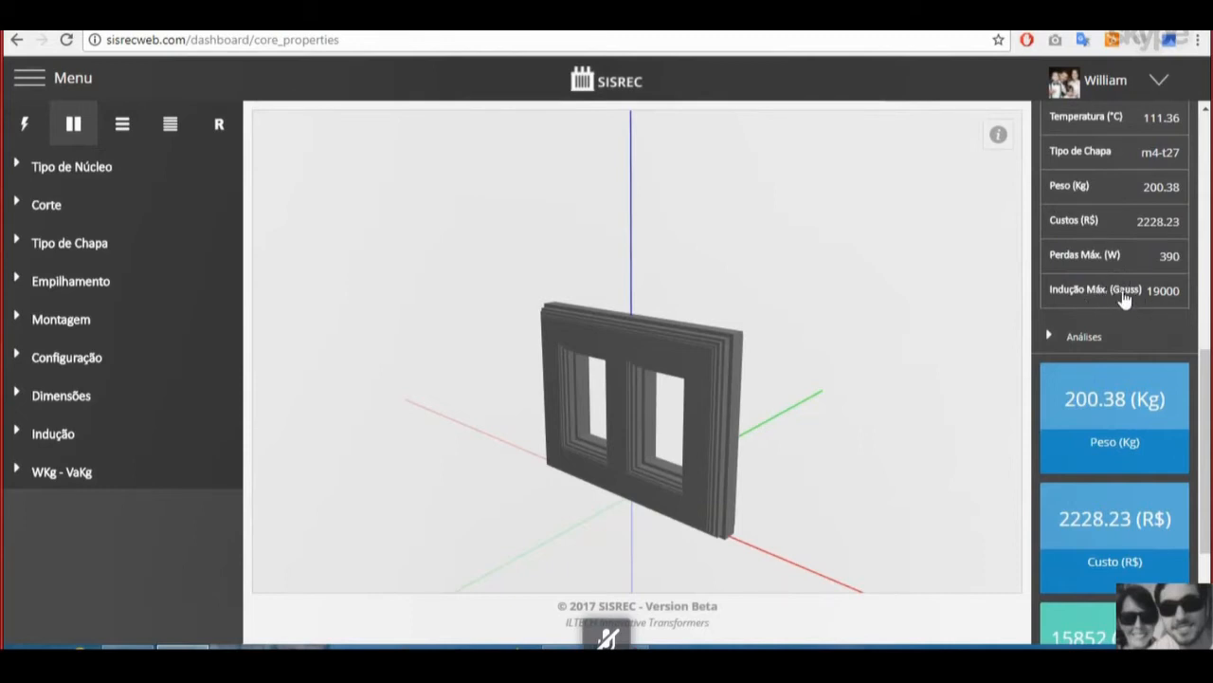
scroll(1115, 300, "down", 2)
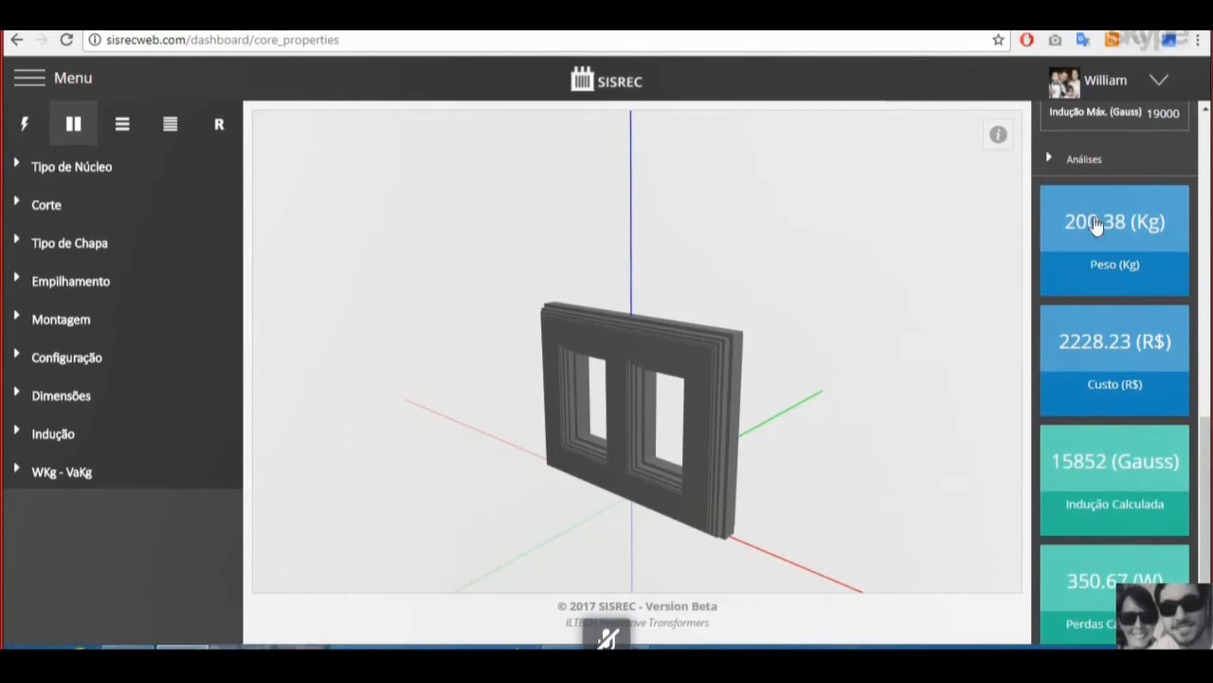
scroll(1097, 227, "down", 1)
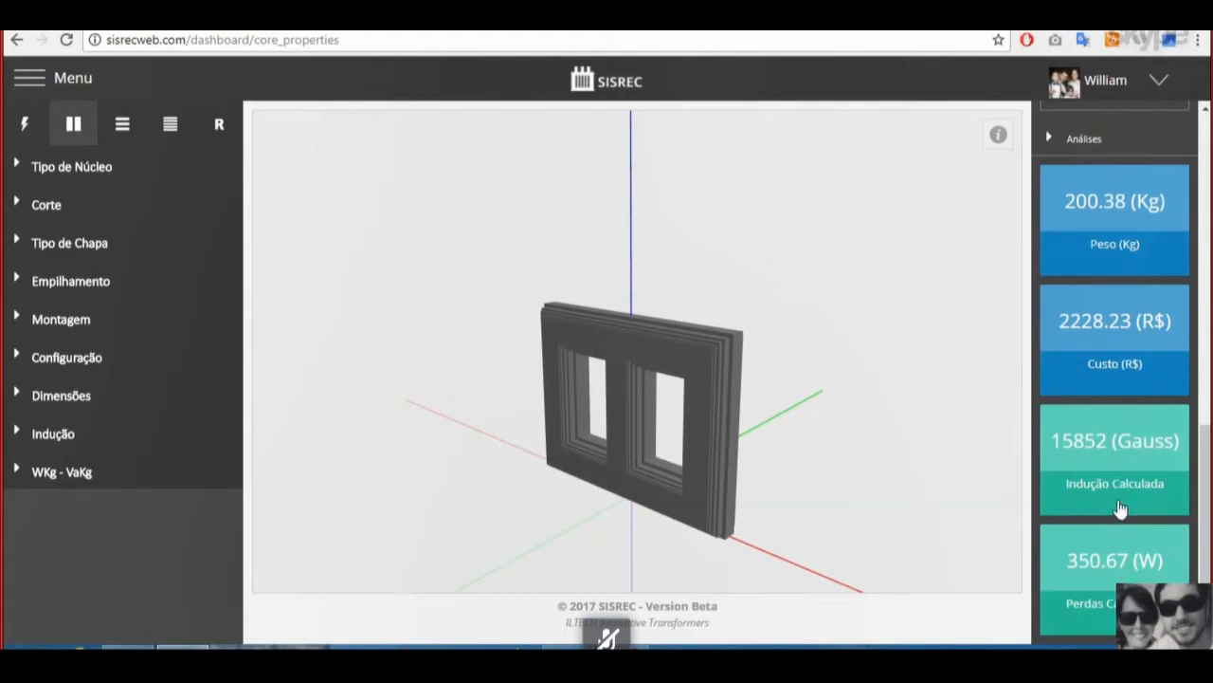
scroll(1119, 465, "up", 3)
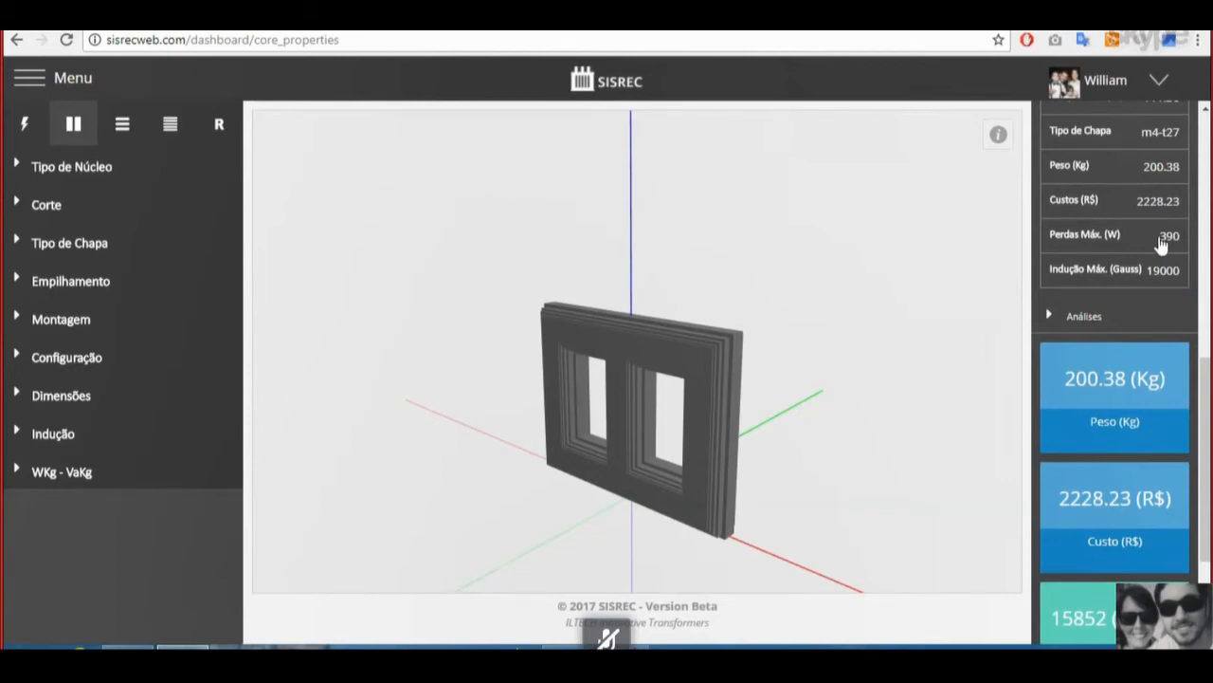
scroll(1124, 341, "down", 2)
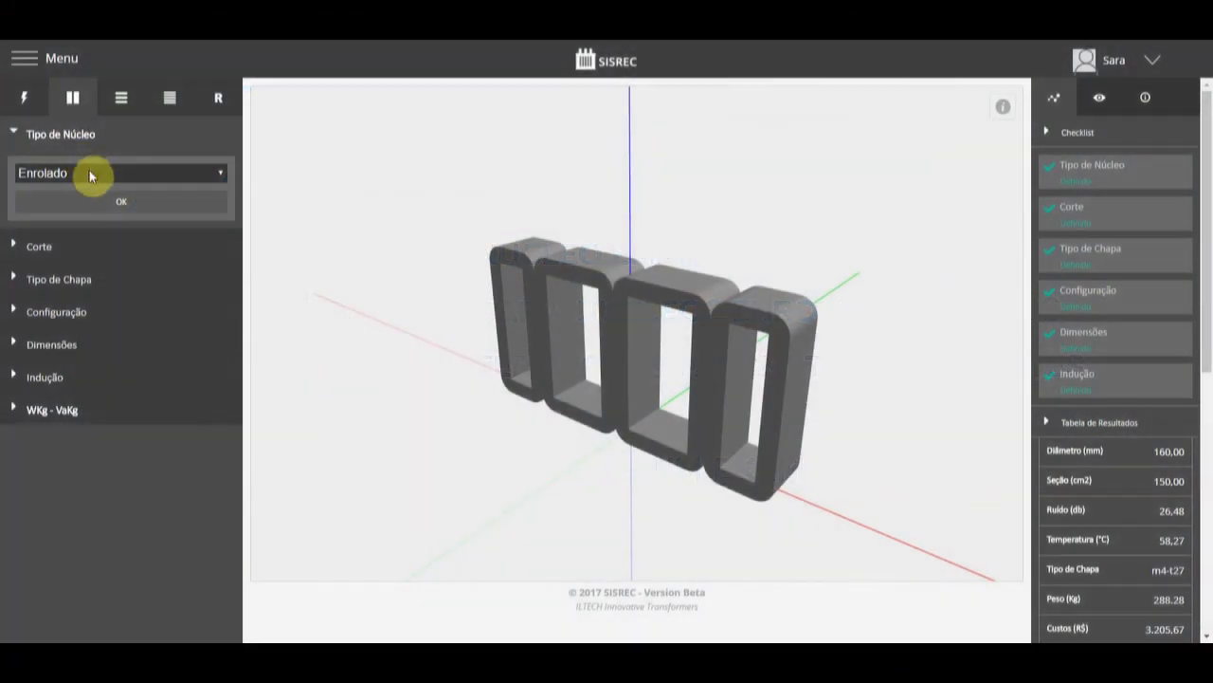
Step: Review the Tipo de Núcleo, Corte and Tipo de Chapa options for the Enrolado core, keeping the M4 sheet
left_click(68, 173)
left_click(72, 186)
left_click(72, 249)
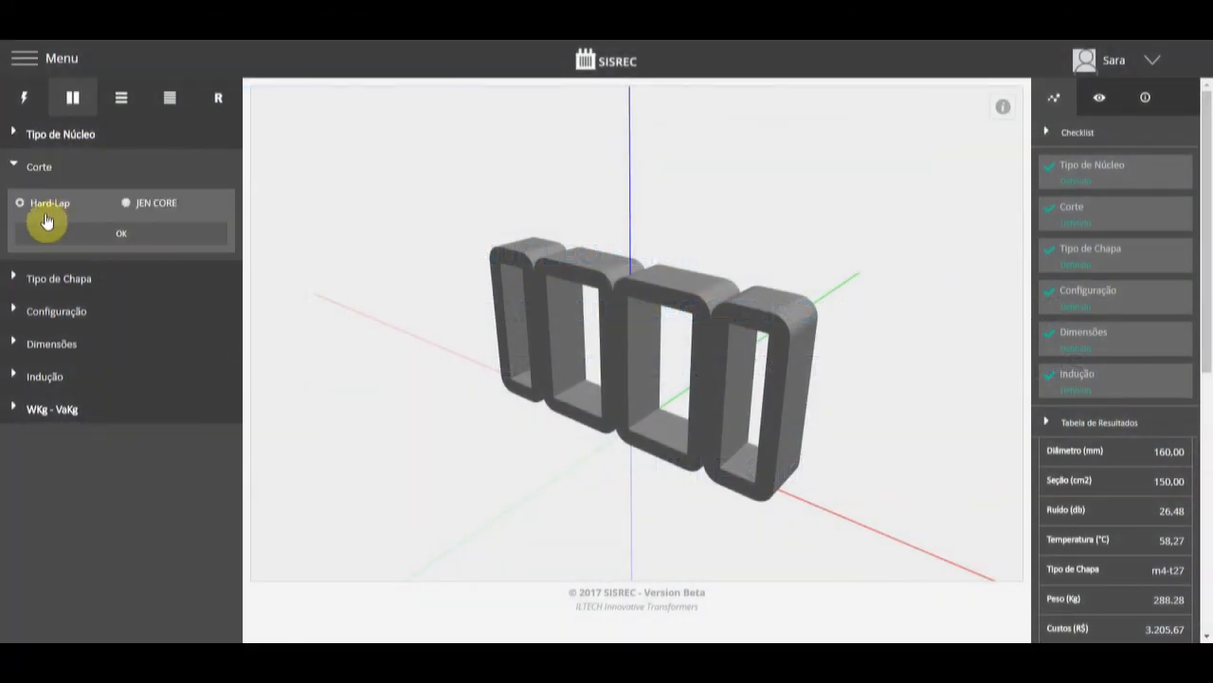
left_click(124, 276)
left_click(139, 238)
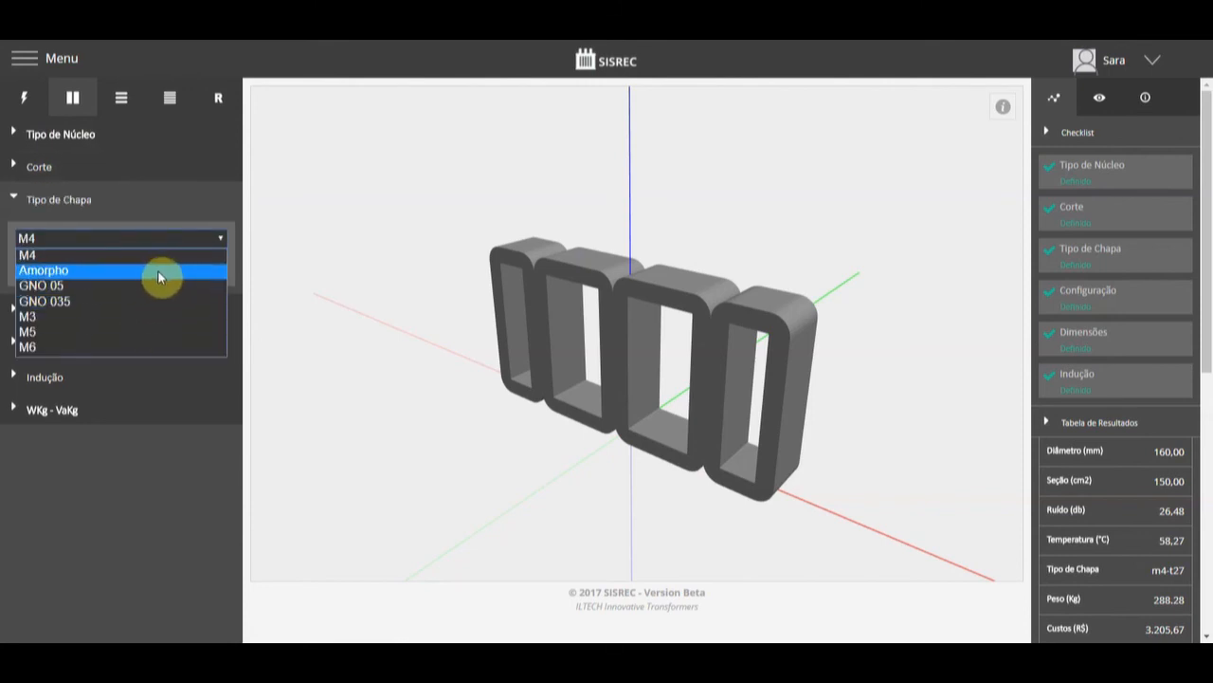
left_click(143, 234)
left_click(126, 201)
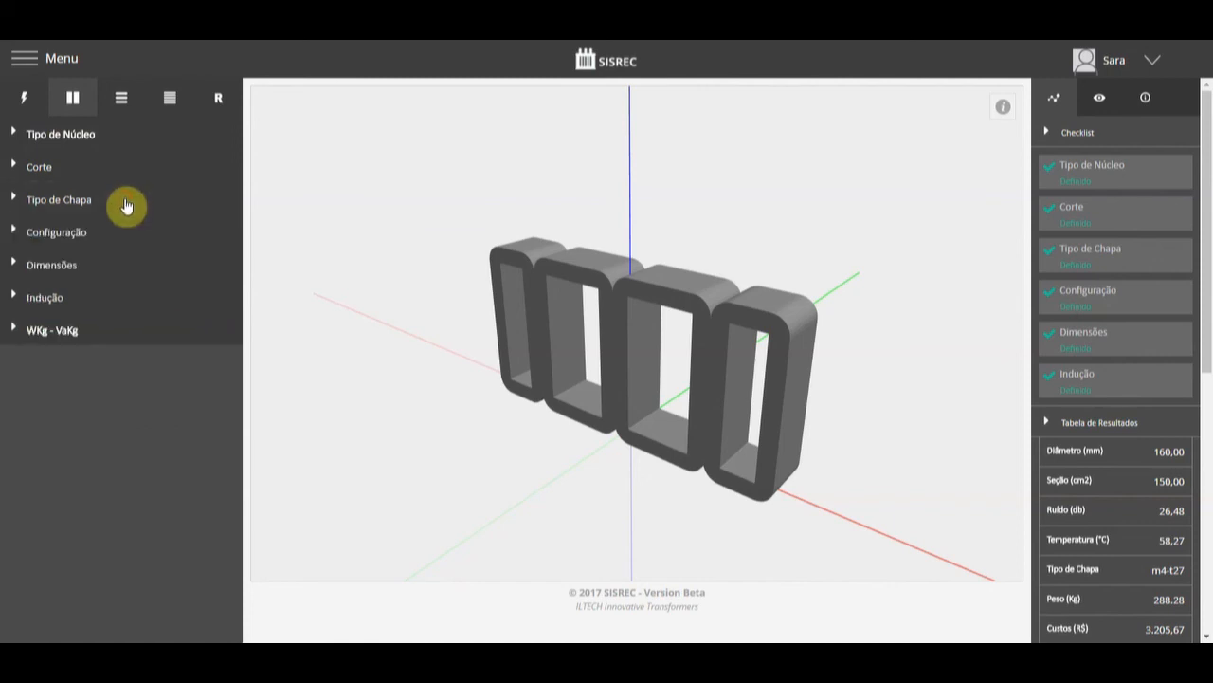
Step: Review the Enrolado core's Configuração options and its Dimensões, Indução and WKg - VaKg fields
left_click(121, 233)
left_click(148, 271)
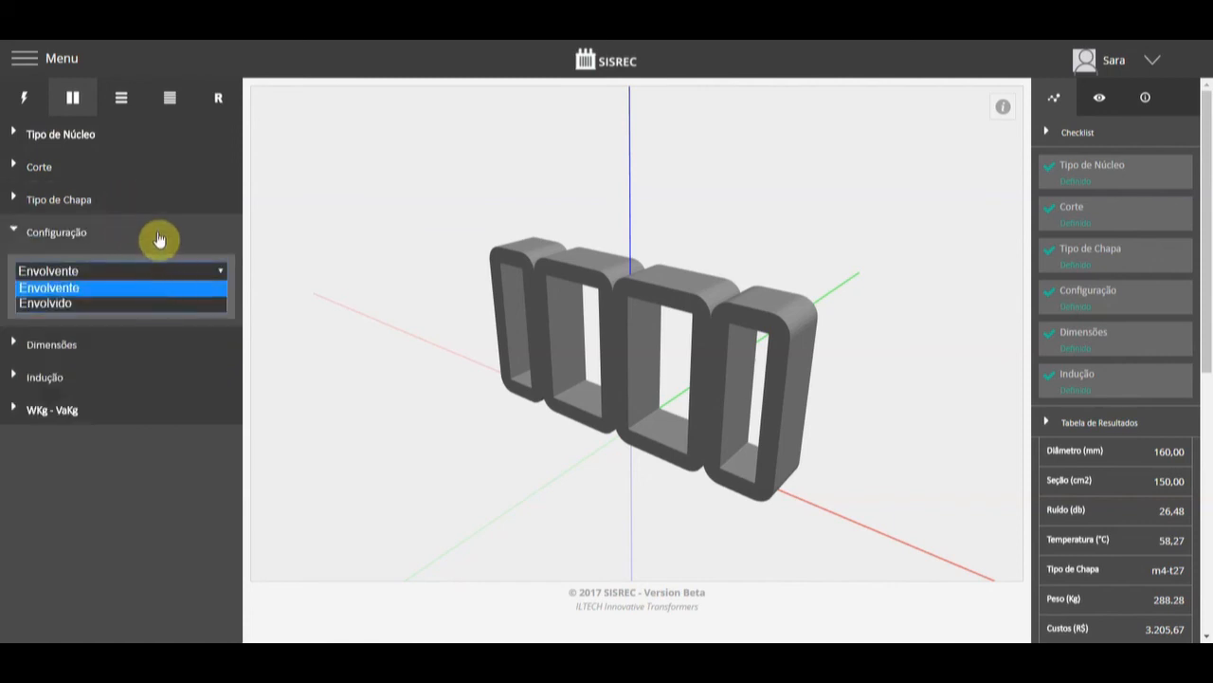
left_click(160, 235)
left_click(153, 268)
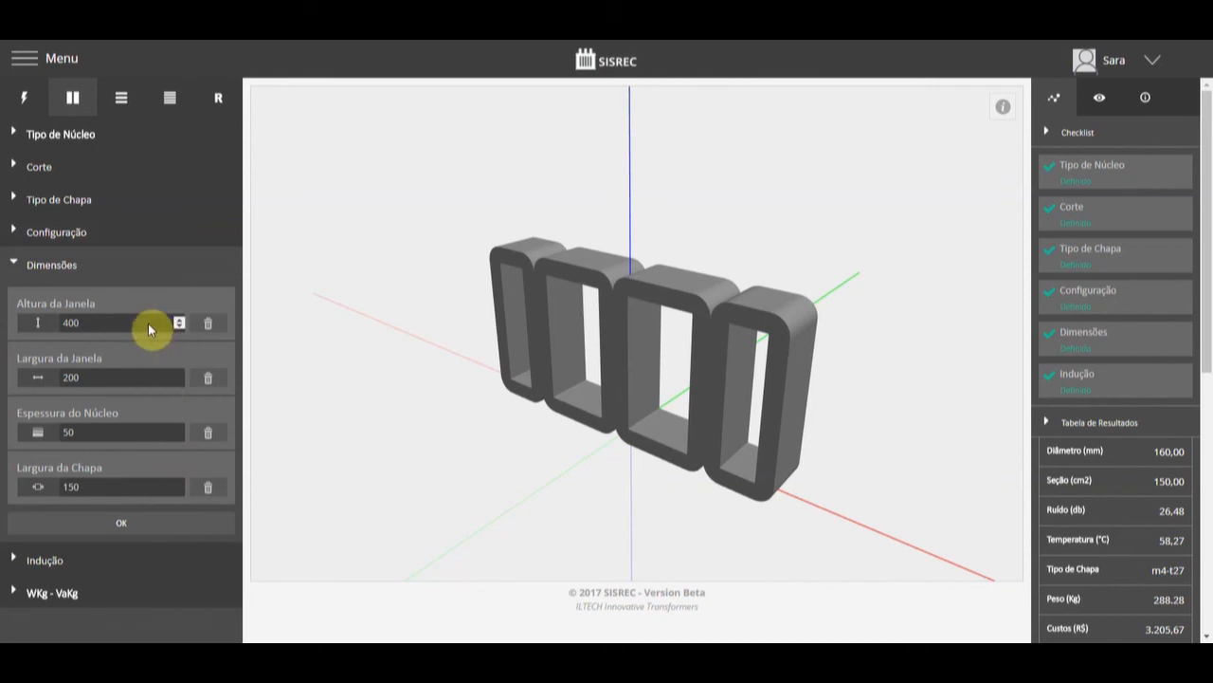
left_click(143, 262)
left_click(143, 299)
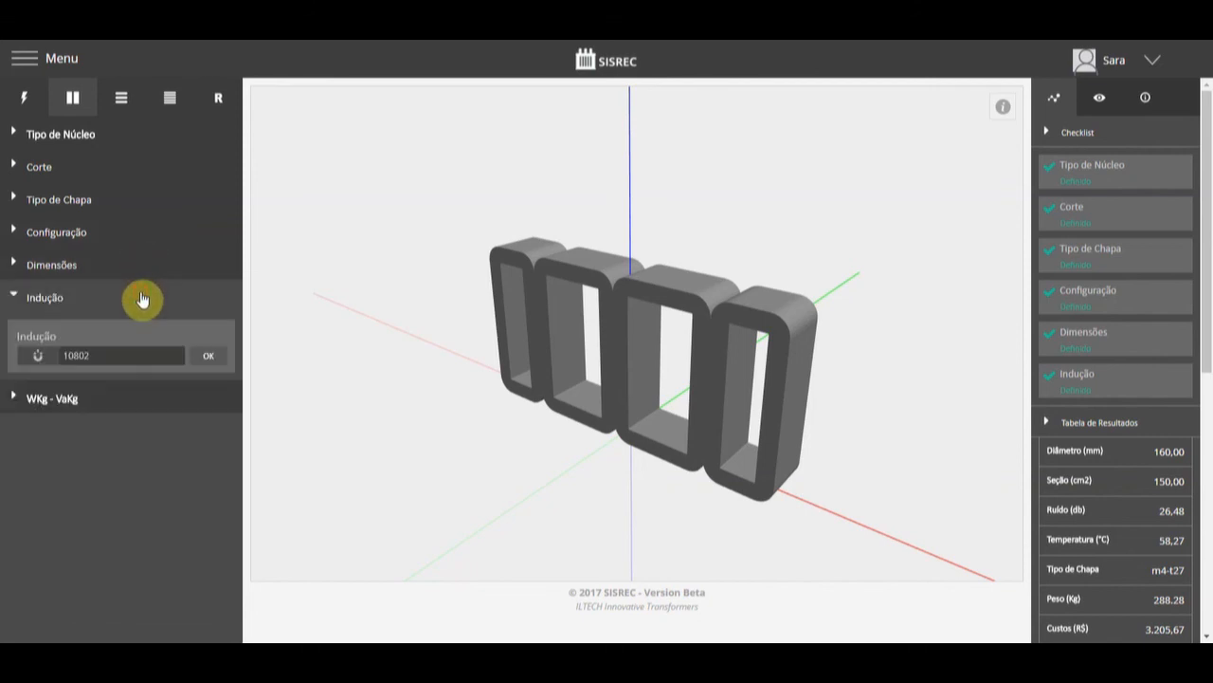
left_click(156, 399)
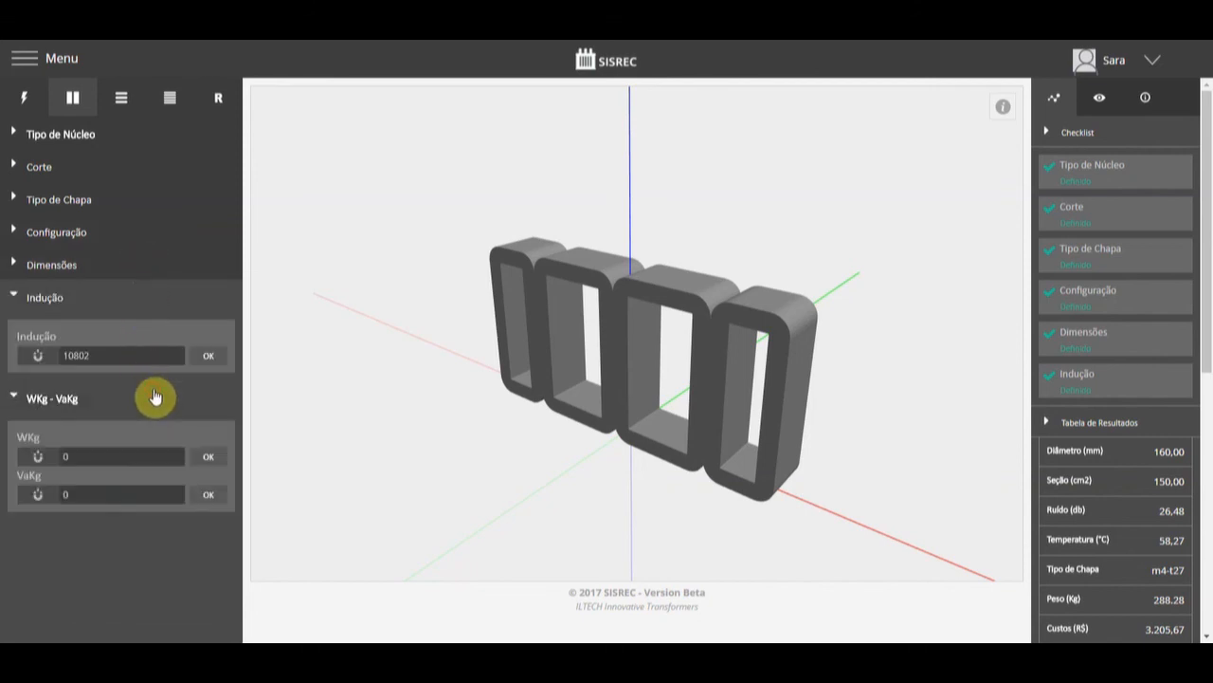